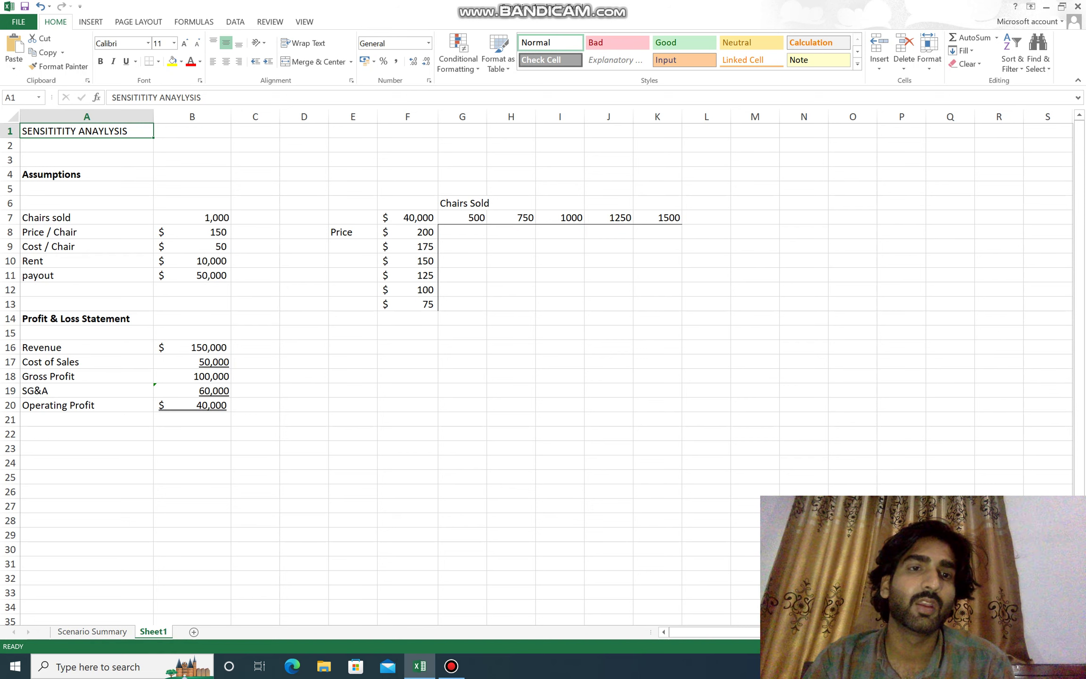
# - Review the assumption inputs in B7:B11, from chairs sold and price per chair through cost, rent and payout
pyautogui.click(192, 217)
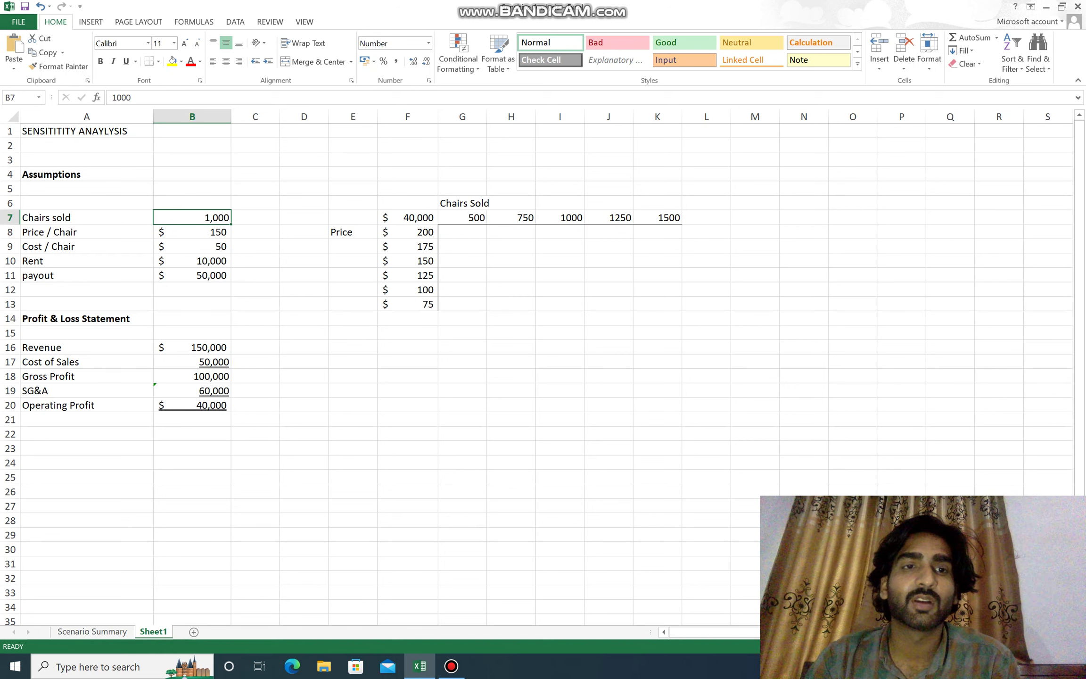
pyautogui.click(191, 232)
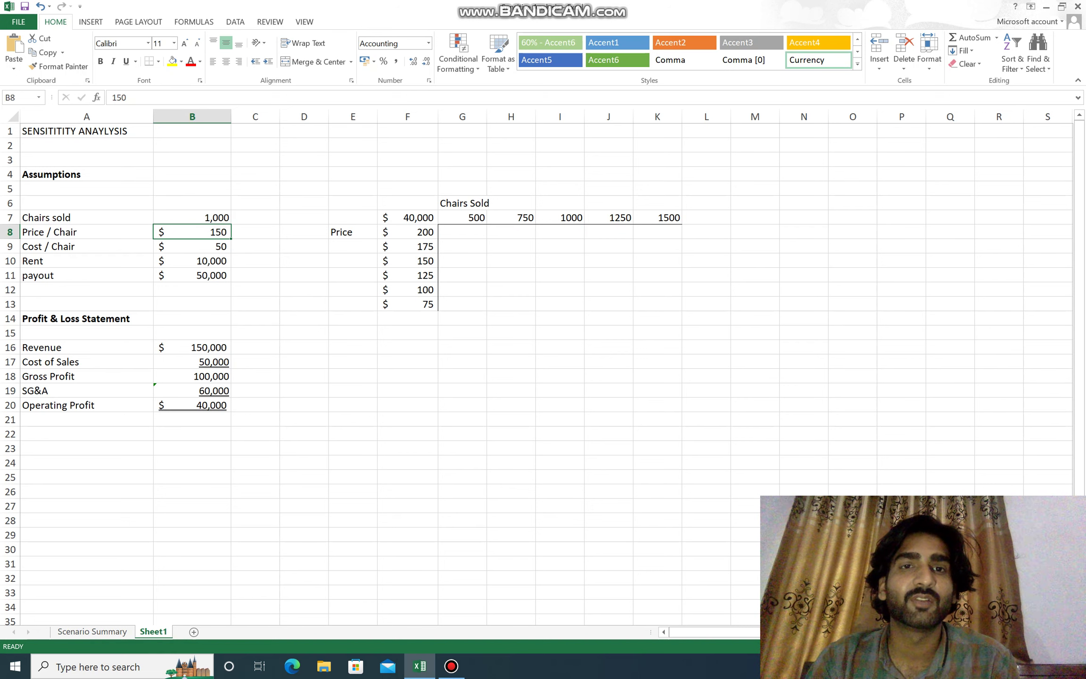
pyautogui.click(192, 246)
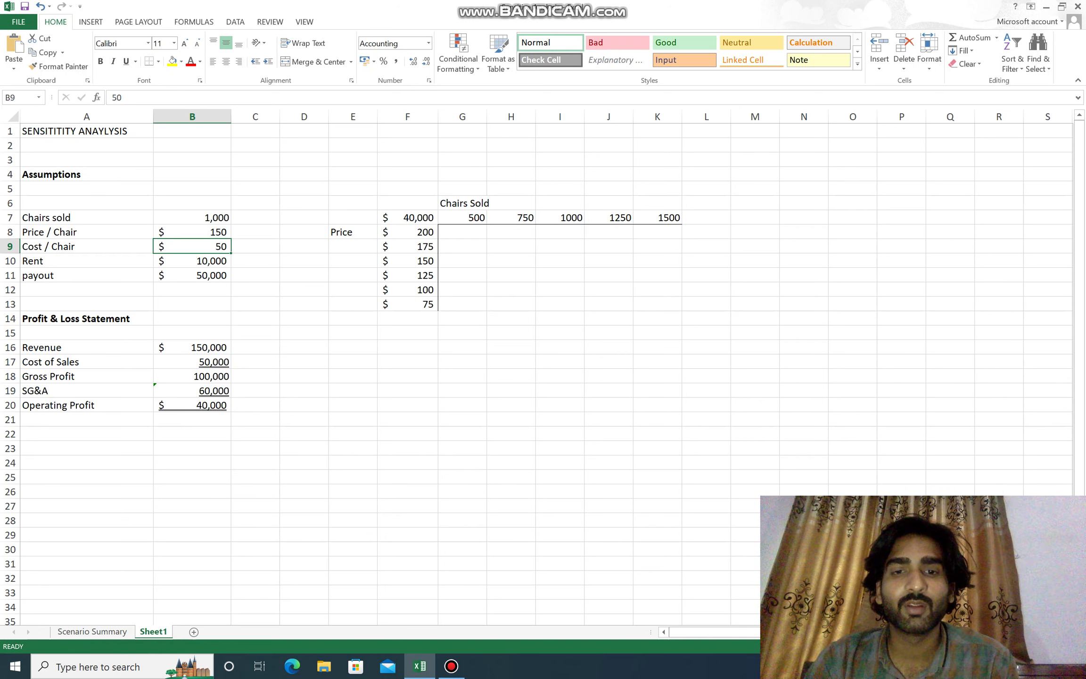
pyautogui.click(192, 261)
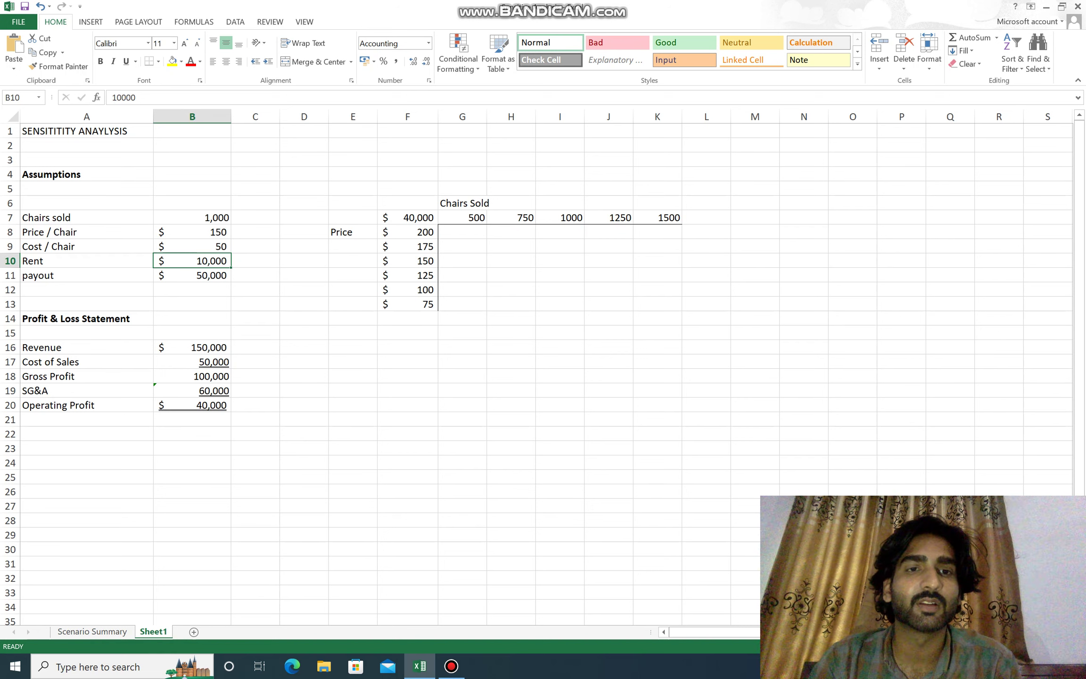
pyautogui.click(192, 275)
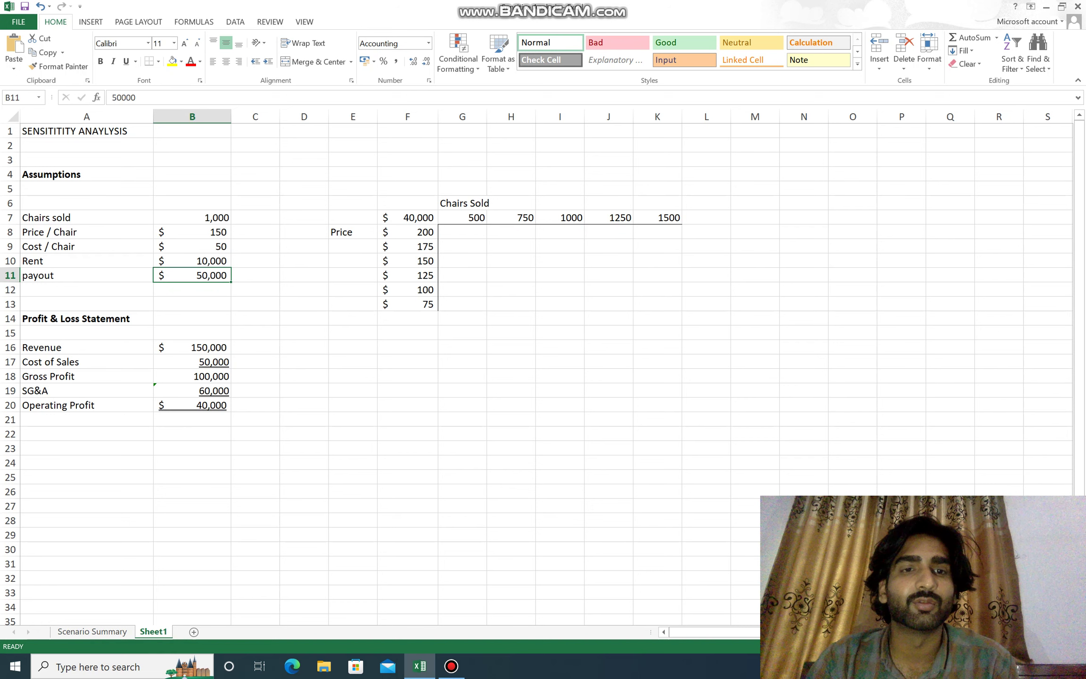
# - Inspect the Profit & Loss Statement formulas in B16:B20, from Revenue through Operating Profit, tracing their referenced cells
pyautogui.click(192, 347)
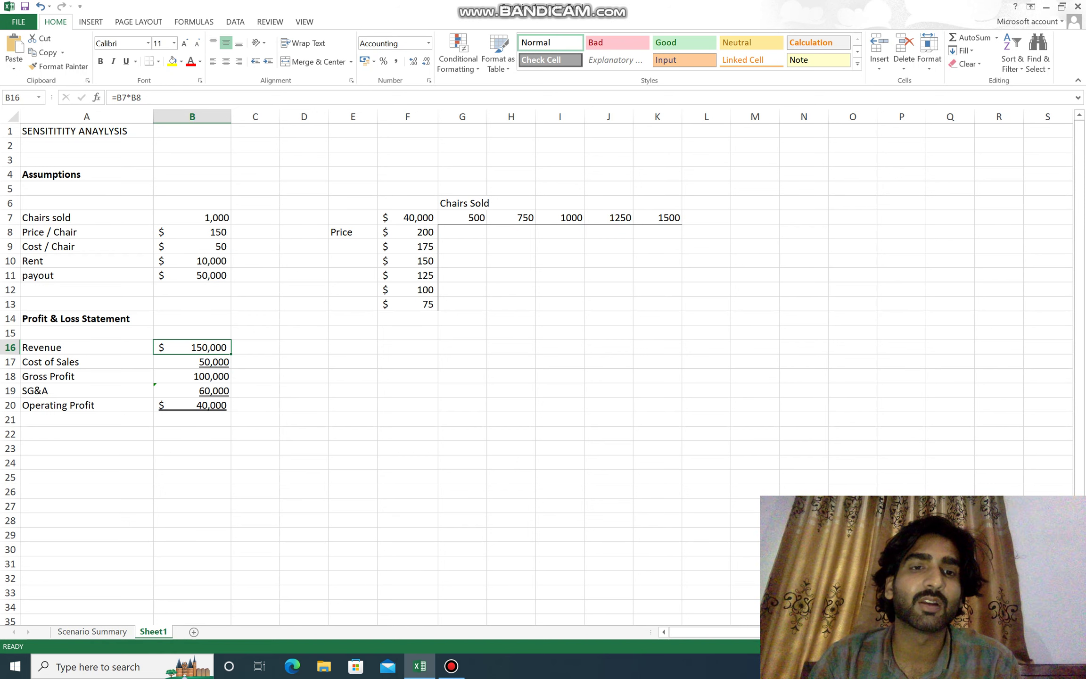
pyautogui.doubleClick(184, 347)
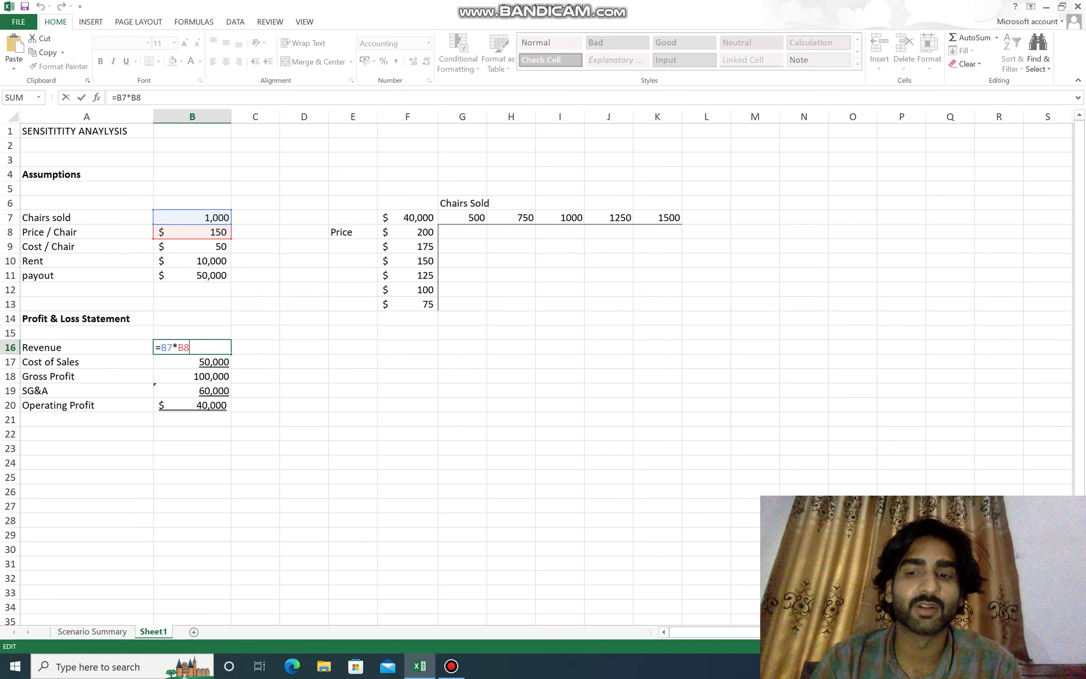
pyautogui.press('Return')
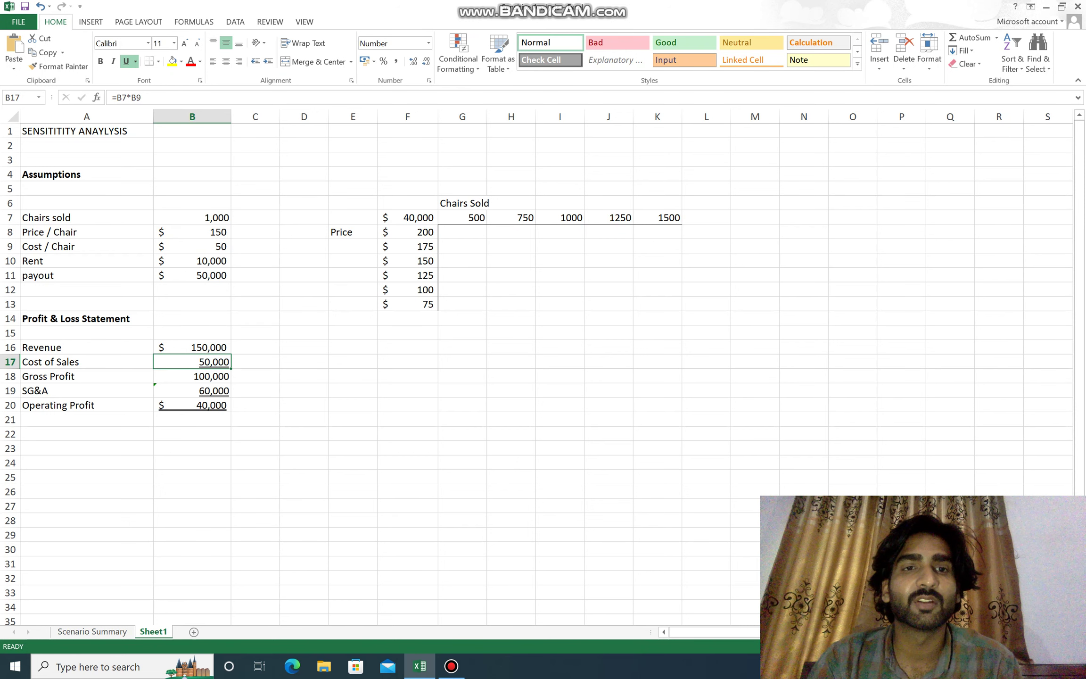
pyautogui.press('F2')
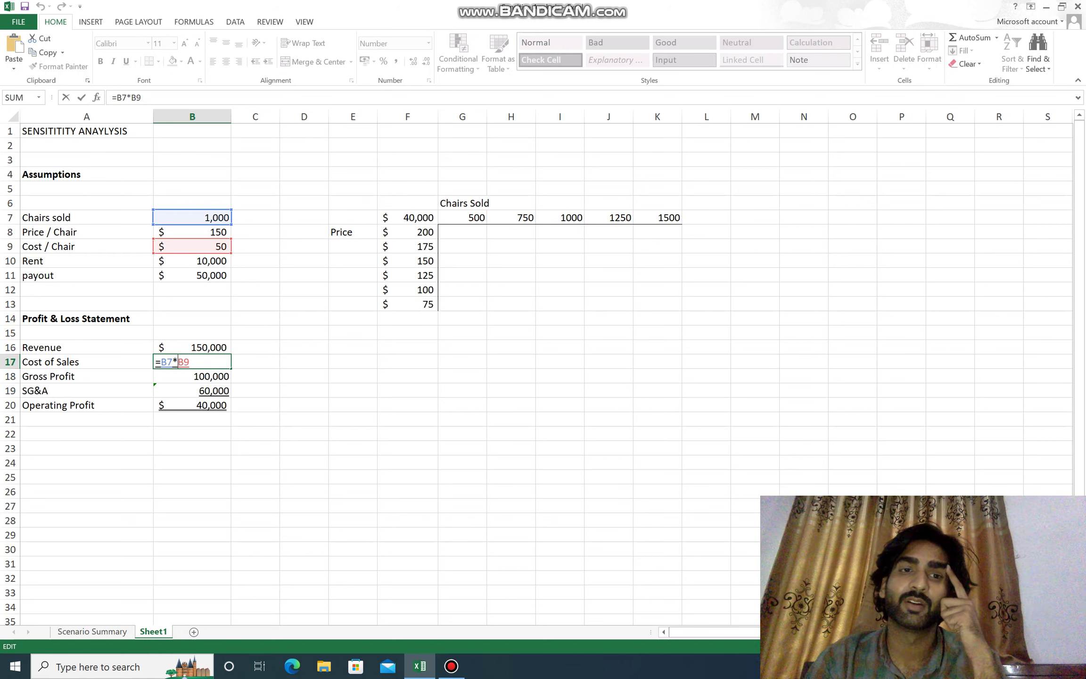
pyautogui.press('Return')
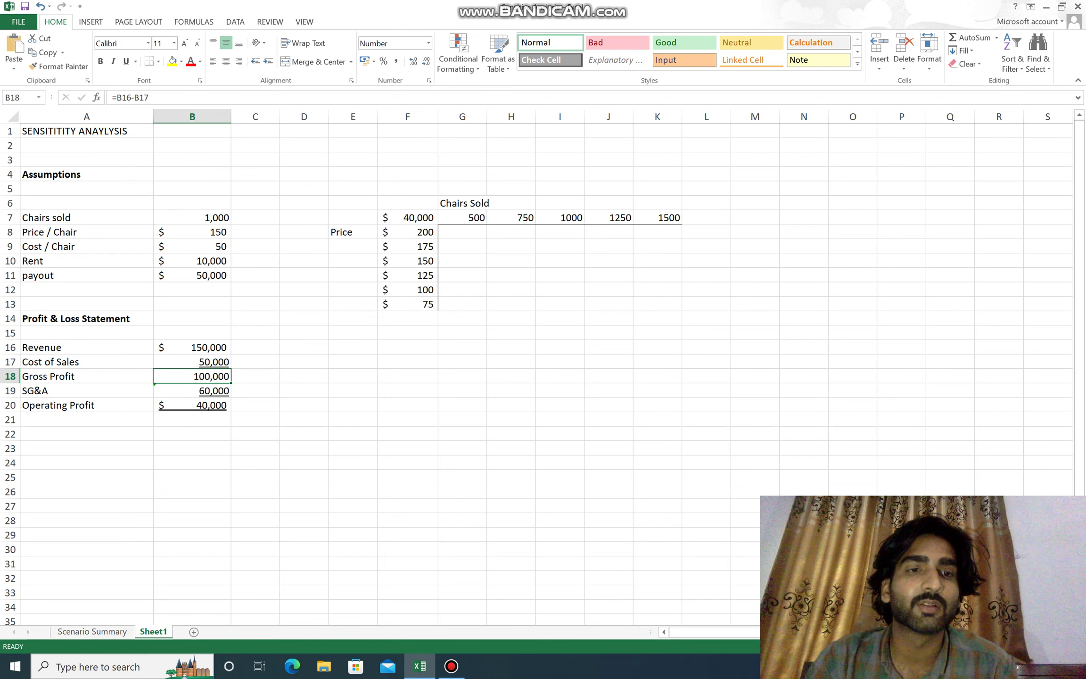
pyautogui.press('F2')
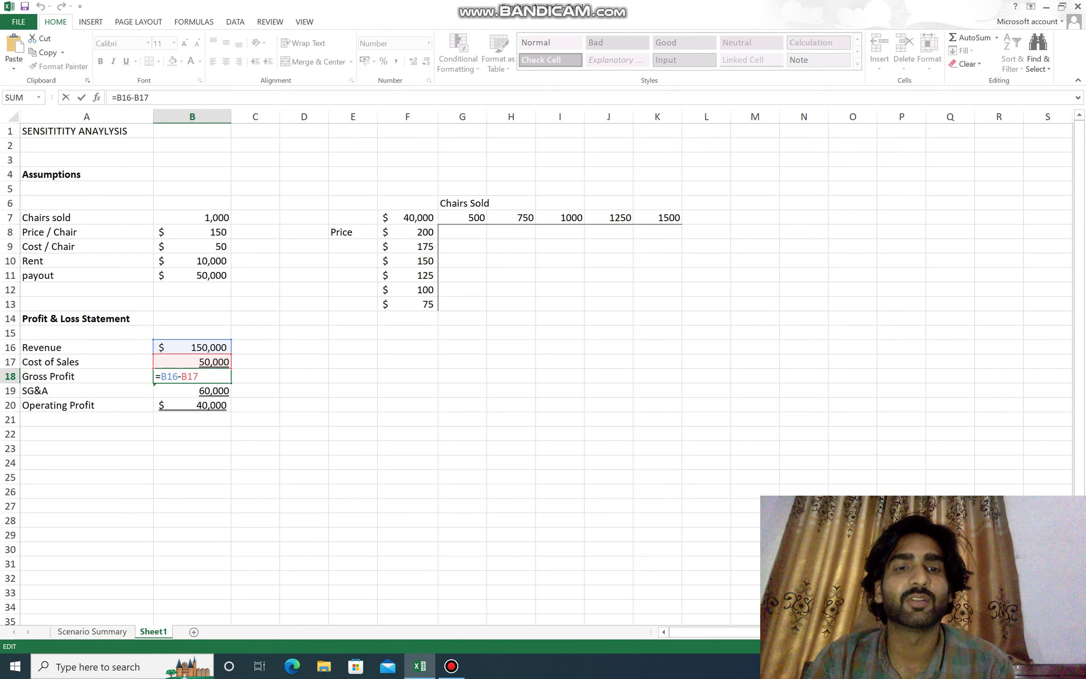
pyautogui.press('Return')
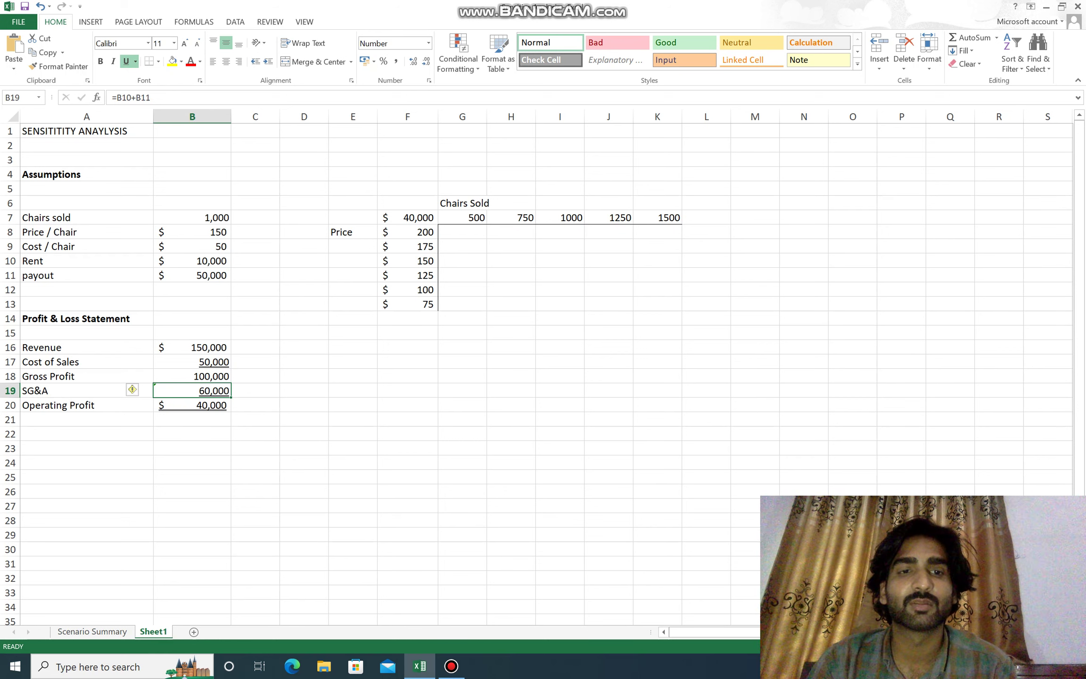
pyautogui.doubleClick(183, 391)
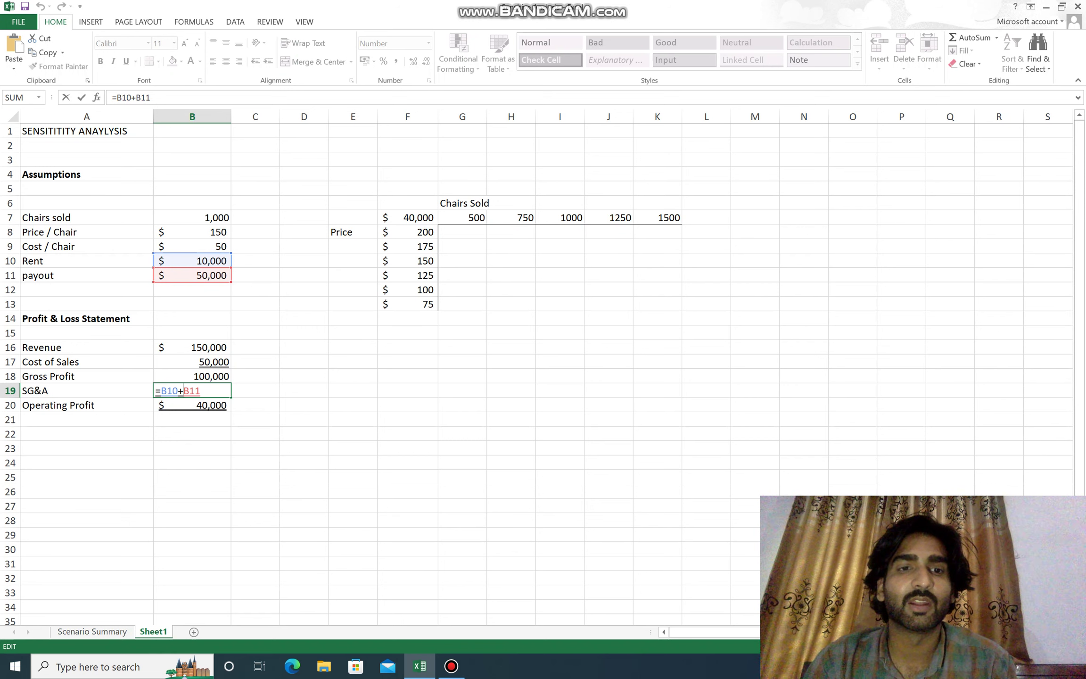
pyautogui.click(200, 391)
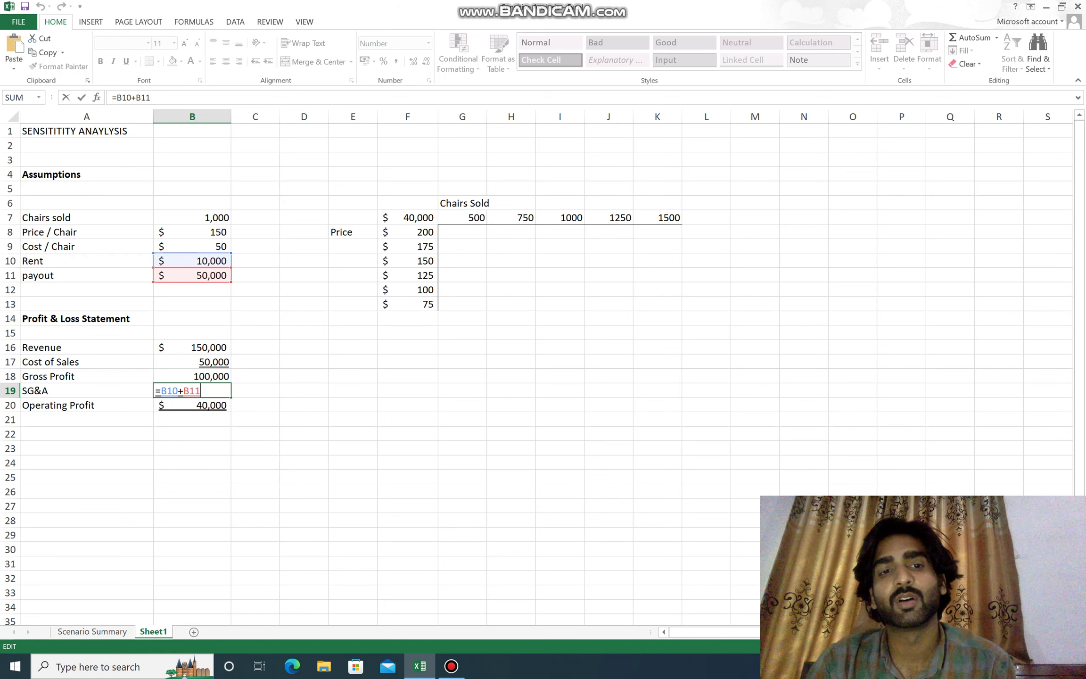
pyautogui.press('Return')
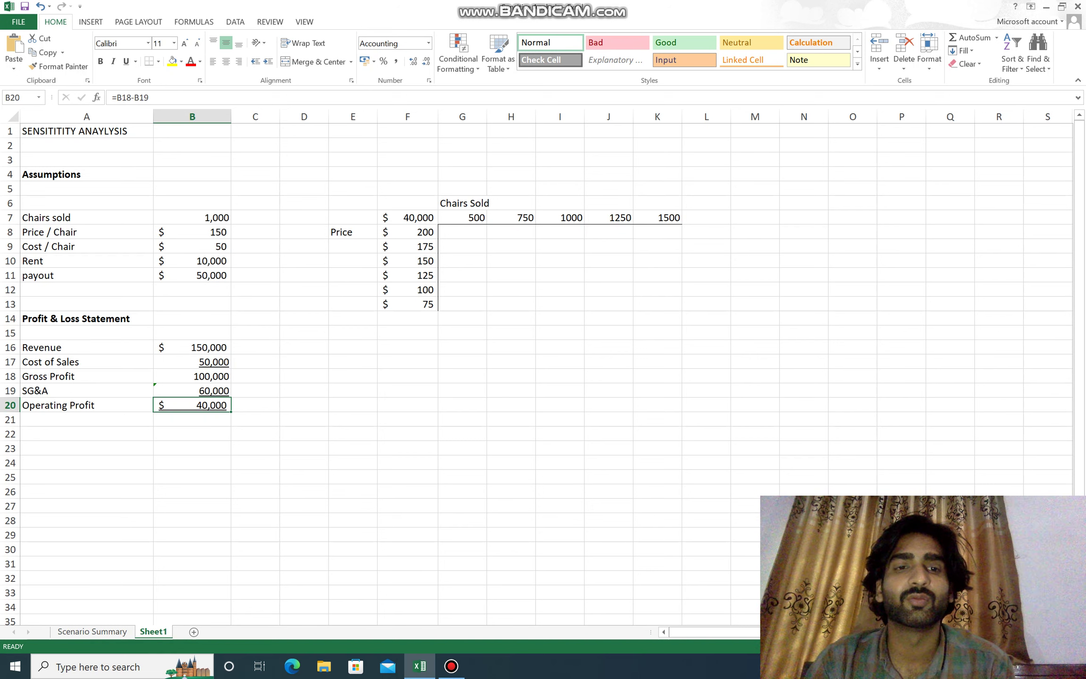
pyautogui.doubleClick(187, 405)
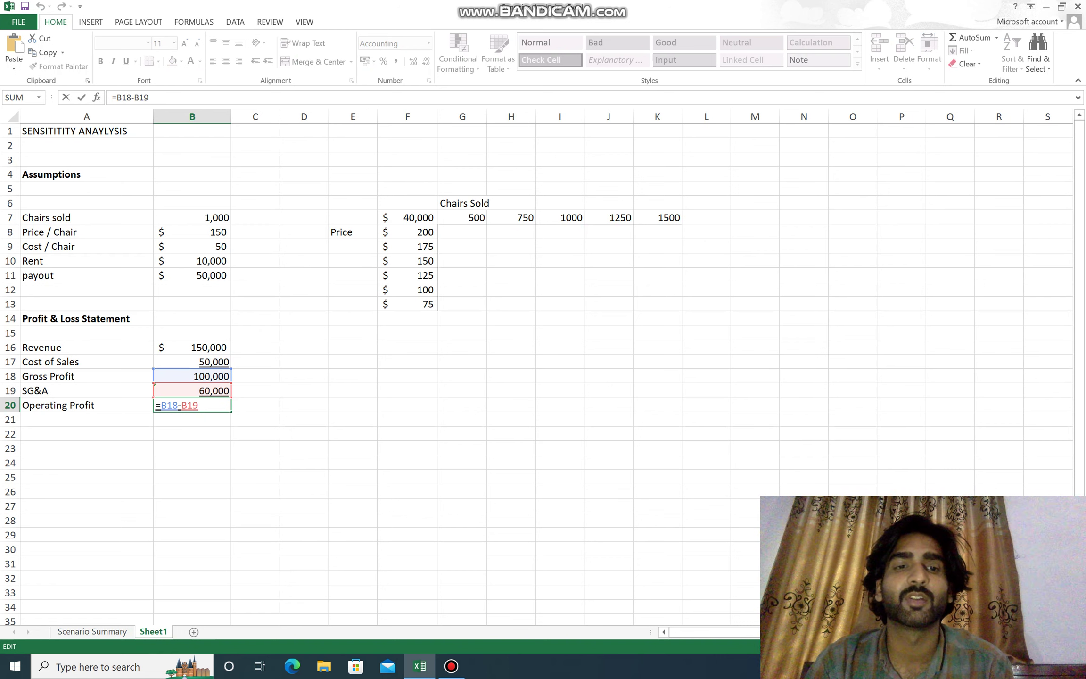
pyautogui.press('Return')
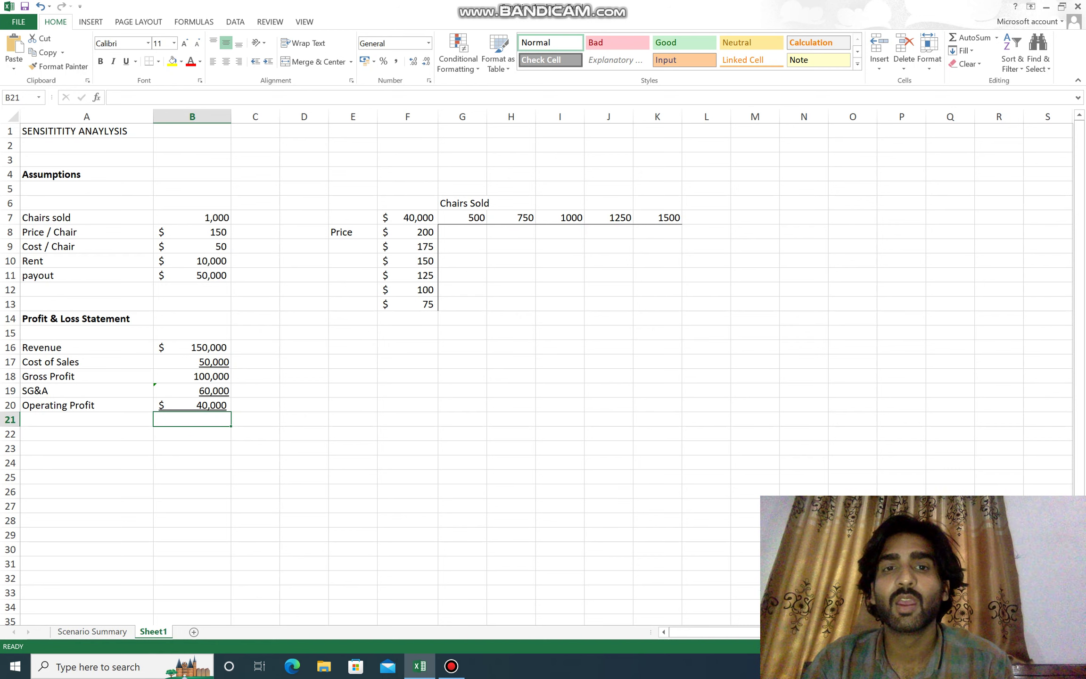
pyautogui.click(407, 217)
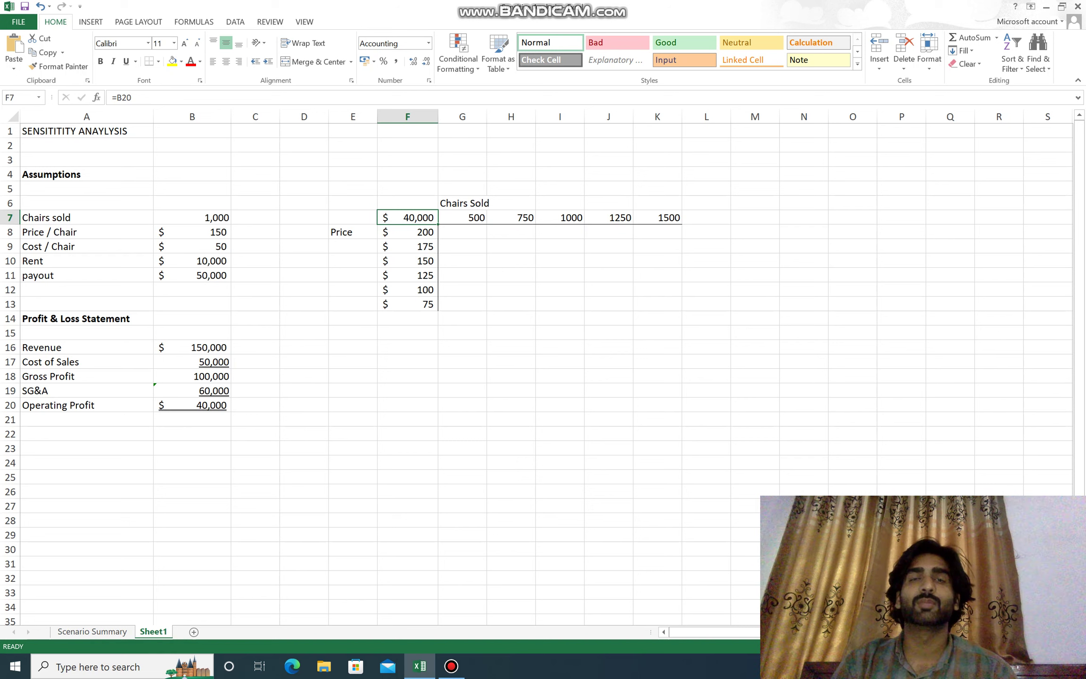
pyautogui.click(234, 22)
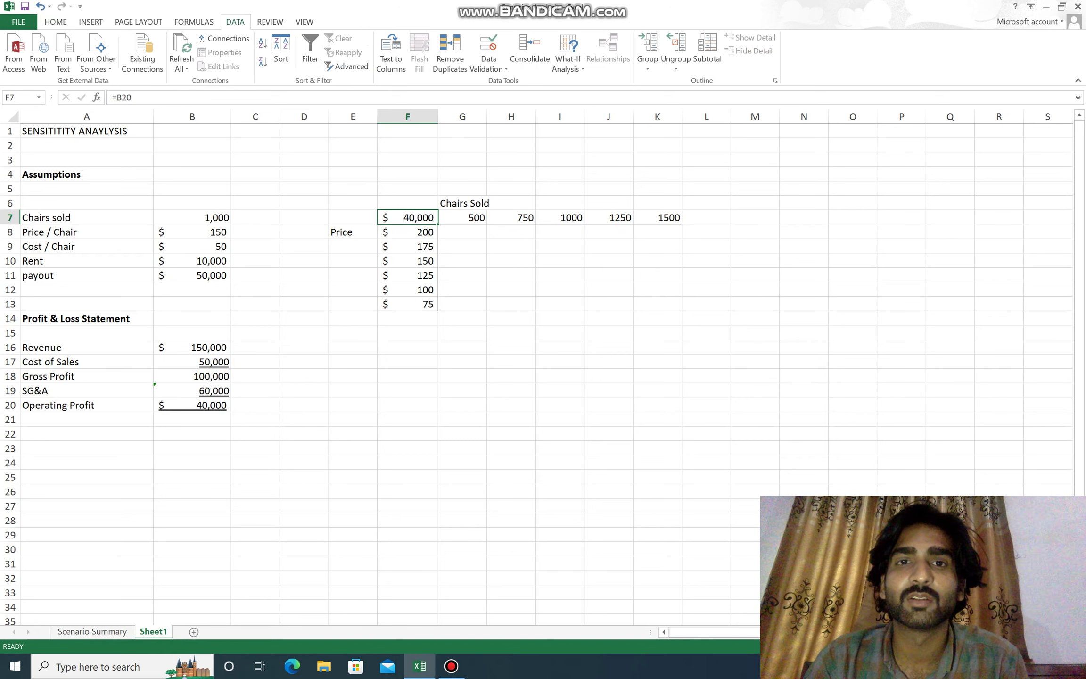
pyautogui.click(568, 55)
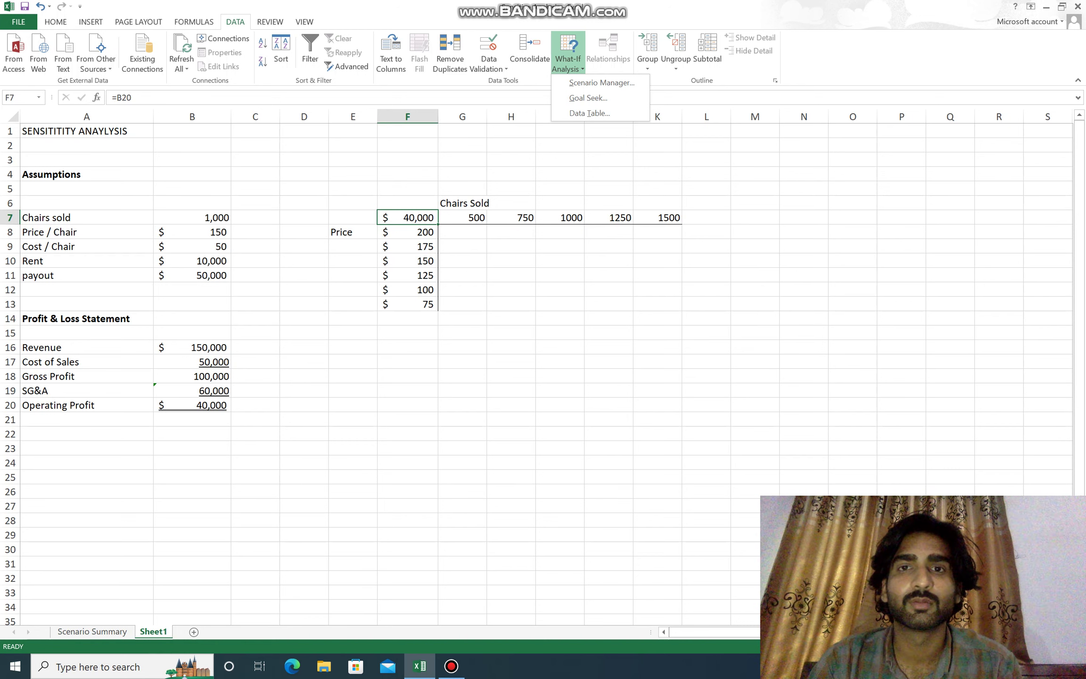
pyautogui.click(452, 666)
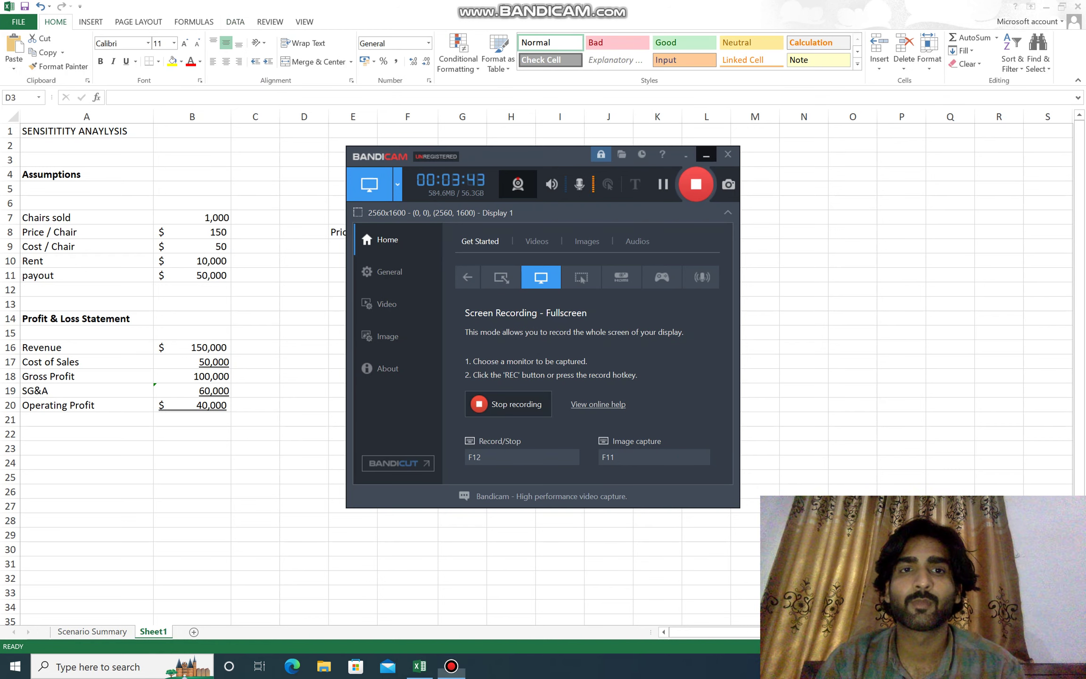
pyautogui.click(706, 155)
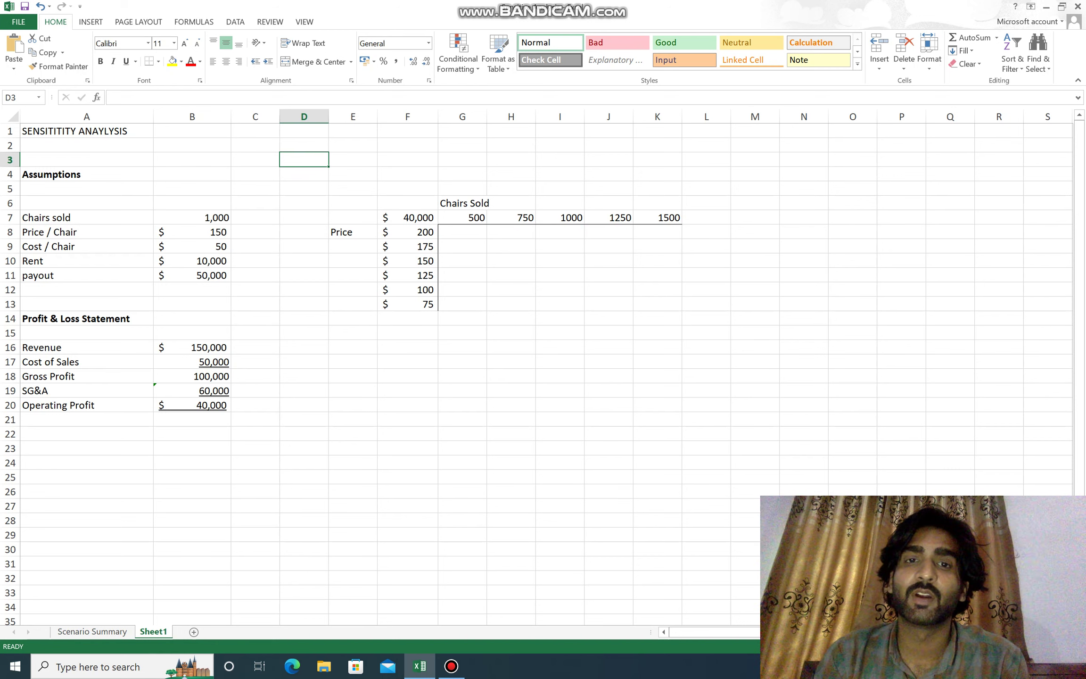
# - Review the sensitivity grid's chairs-sold quantities across G7:K7 and its price points down F8:F13
pyautogui.click(462, 218)
pyautogui.click(510, 217)
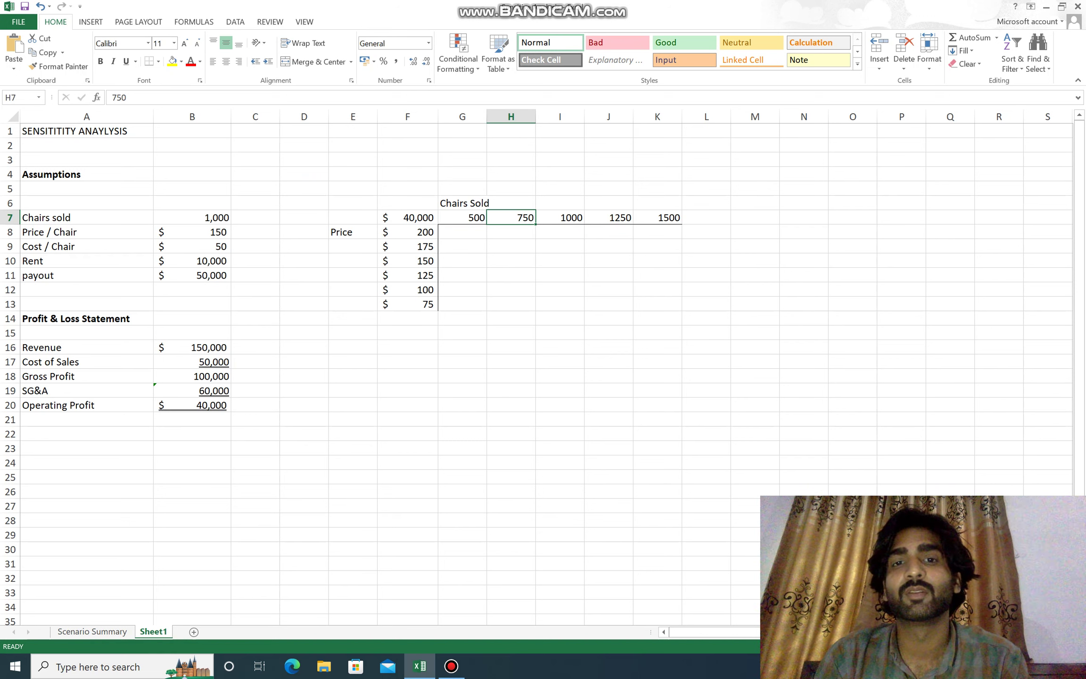
pyautogui.click(560, 217)
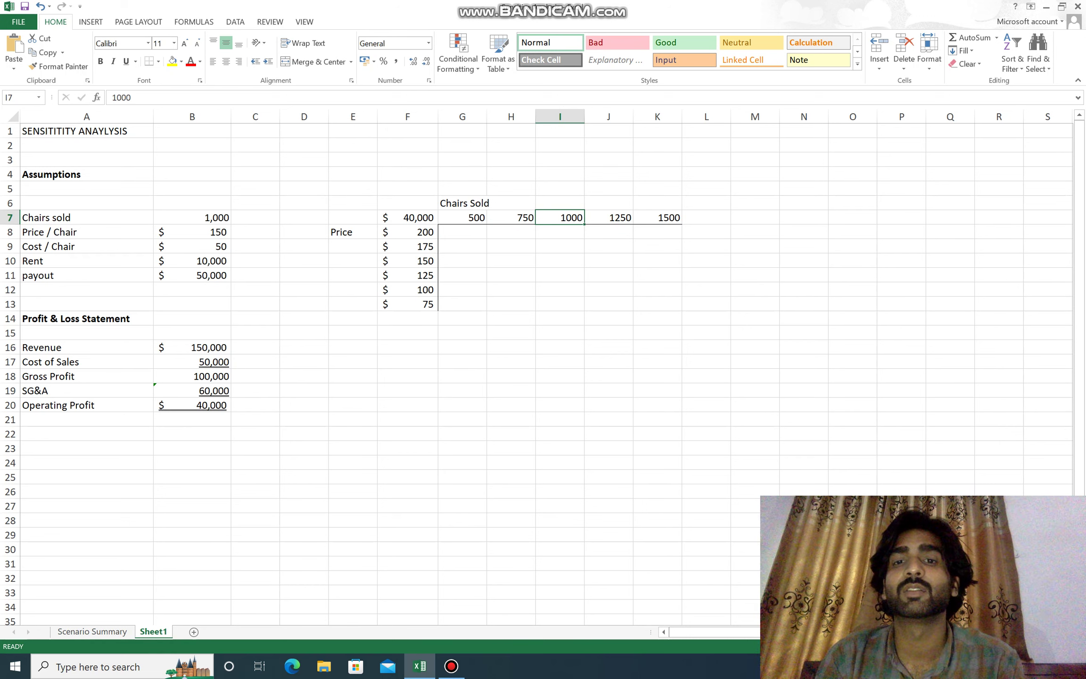
pyautogui.click(608, 218)
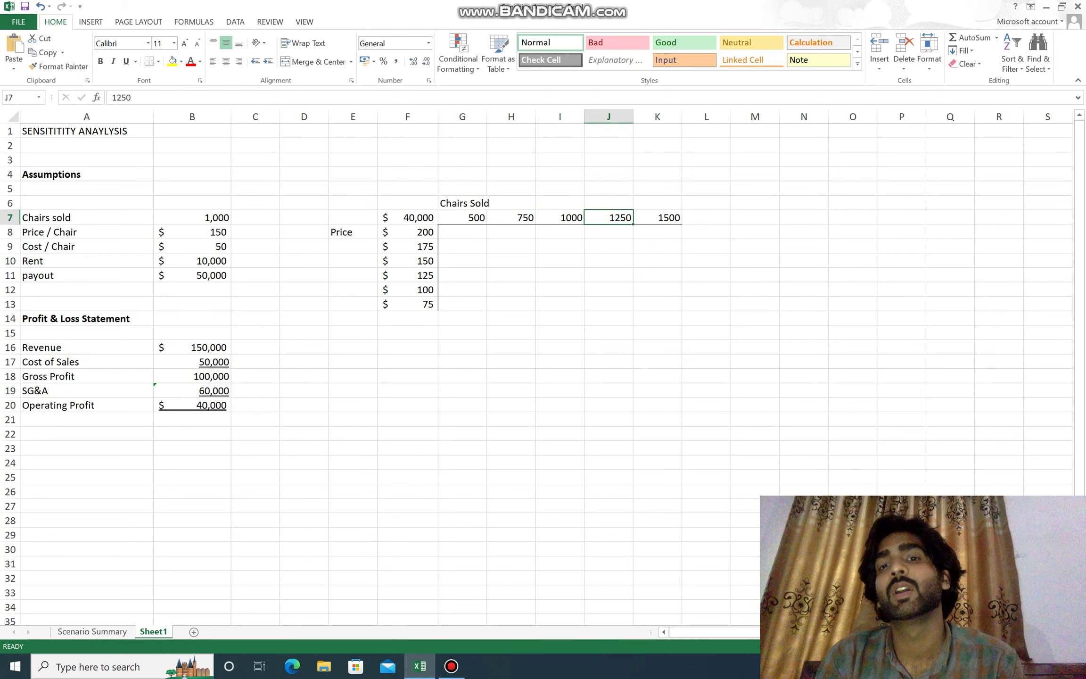
pyautogui.click(656, 218)
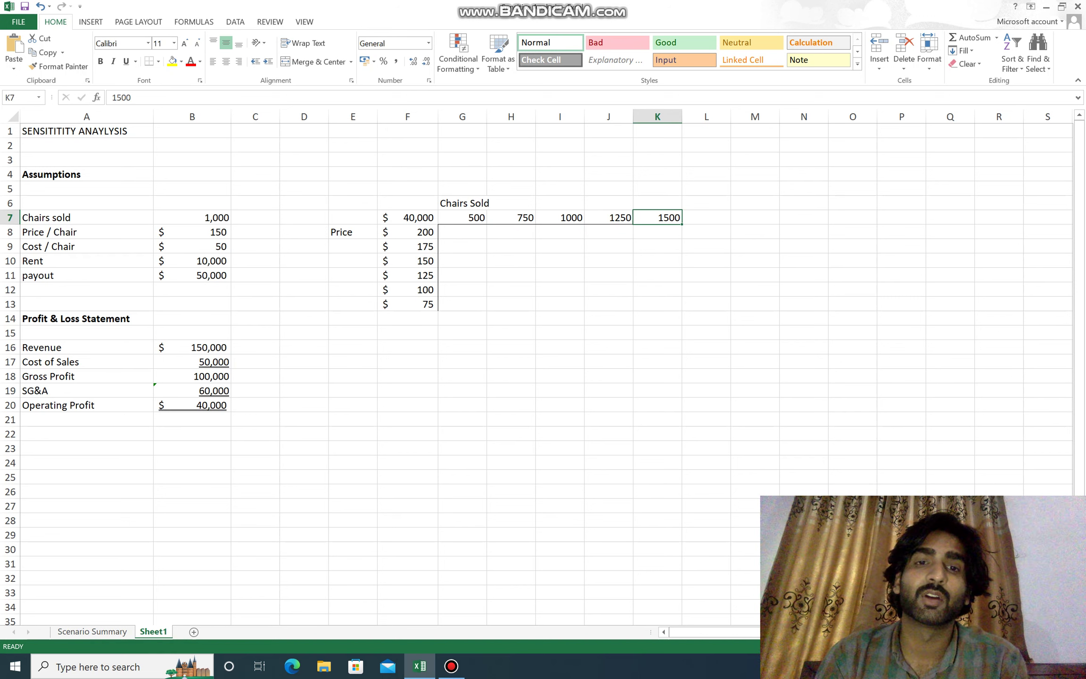
pyautogui.click(408, 261)
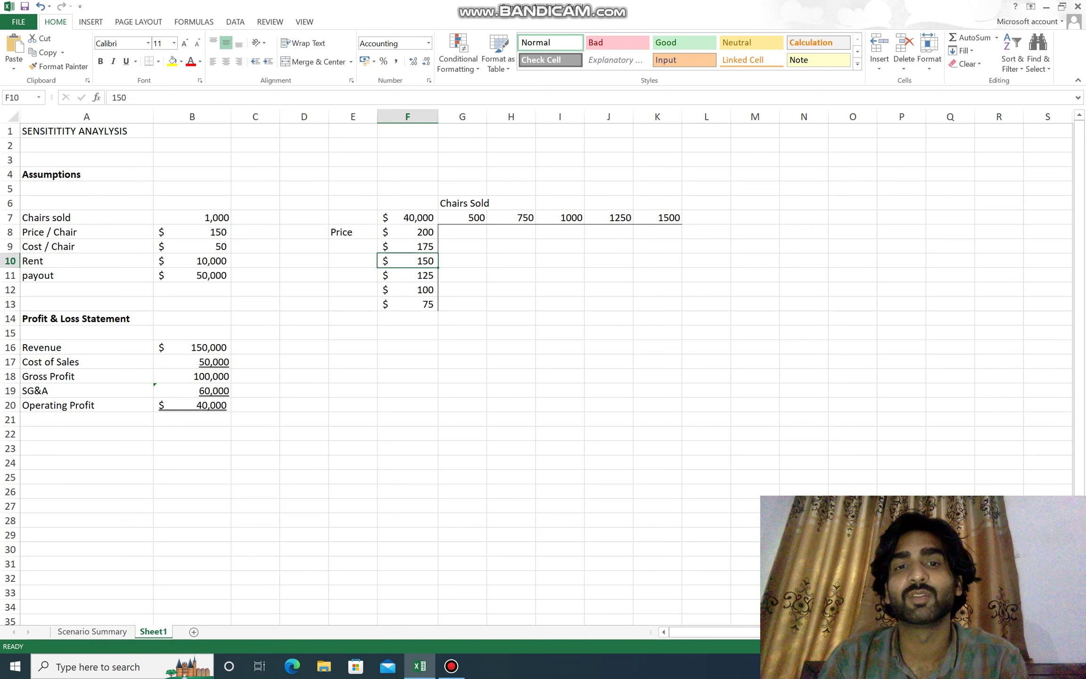
pyautogui.click(408, 275)
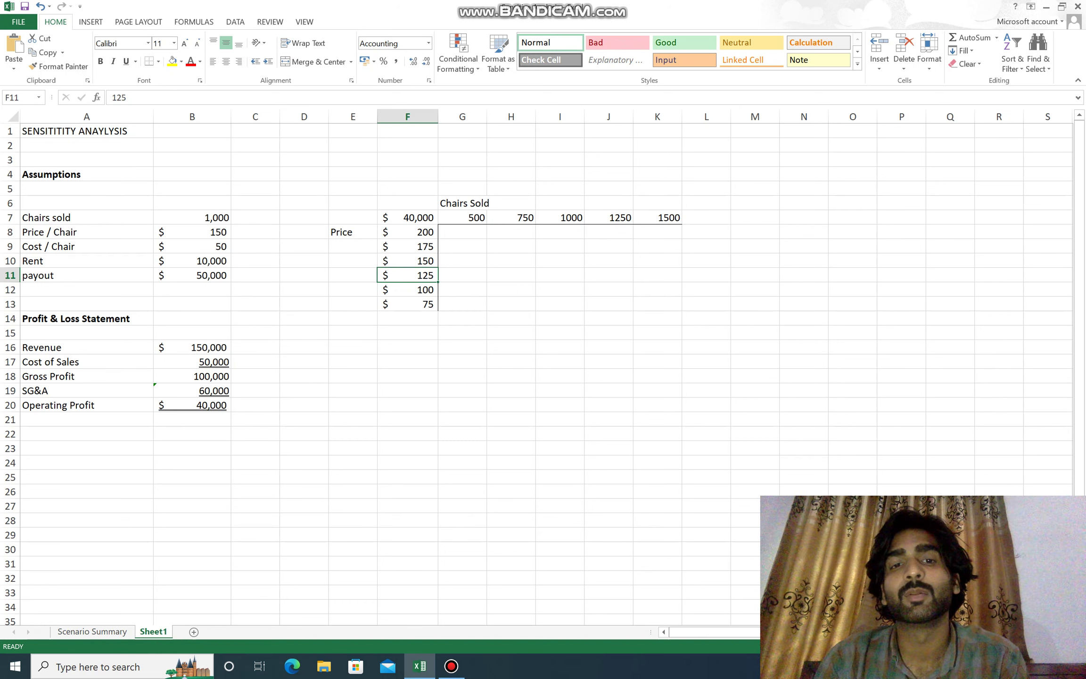
pyautogui.click(407, 290)
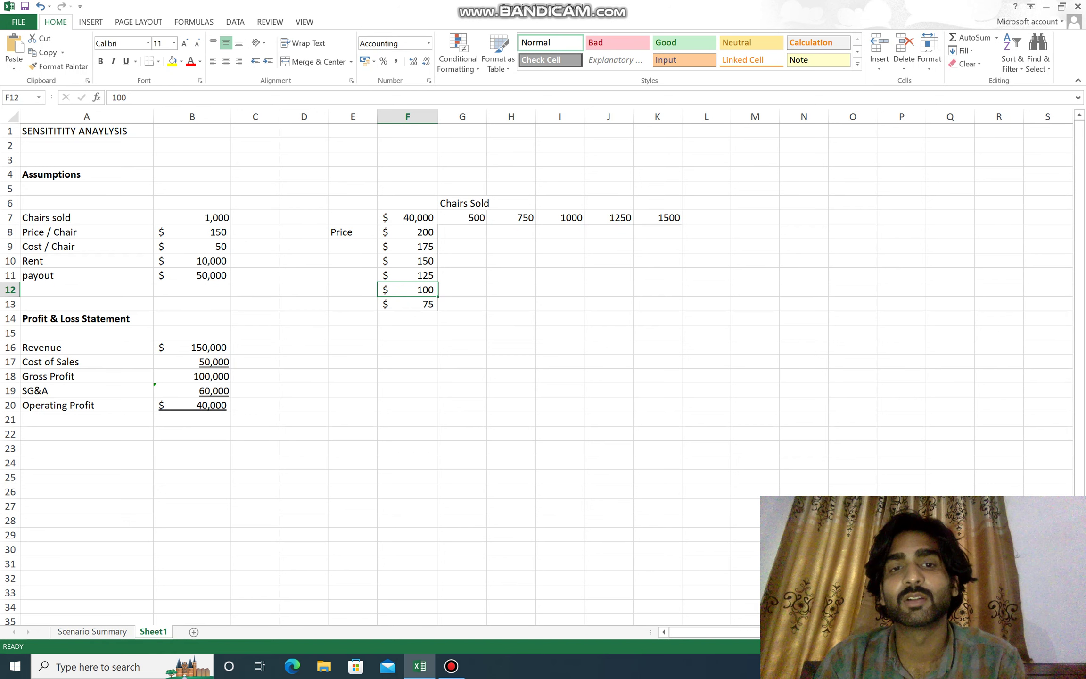
pyautogui.click(407, 304)
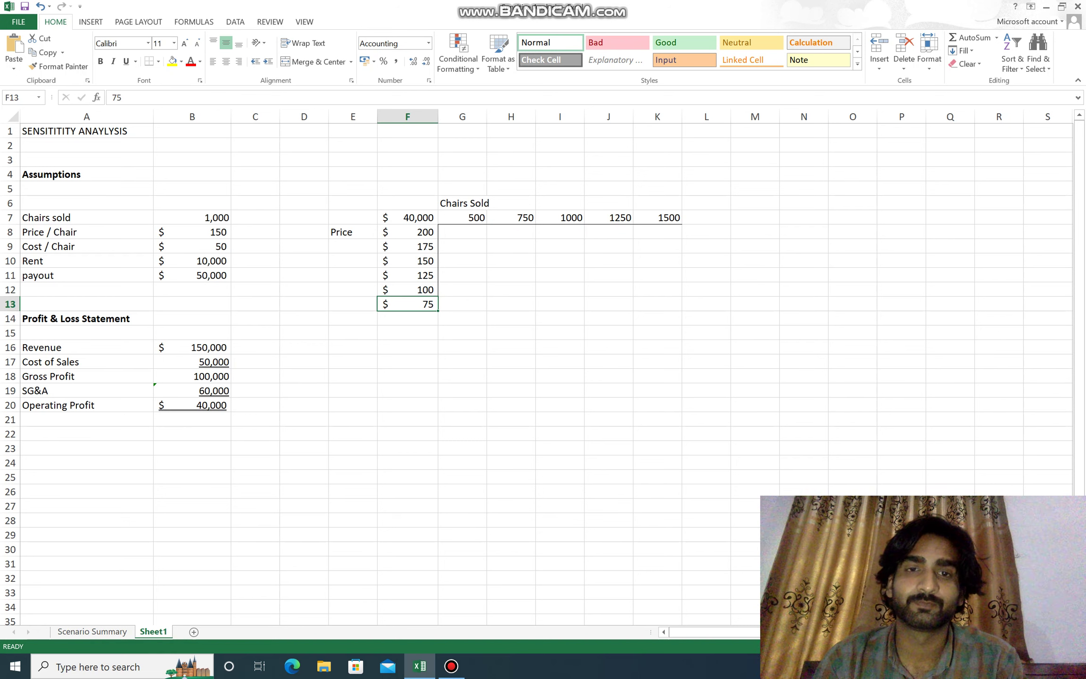
pyautogui.click(407, 247)
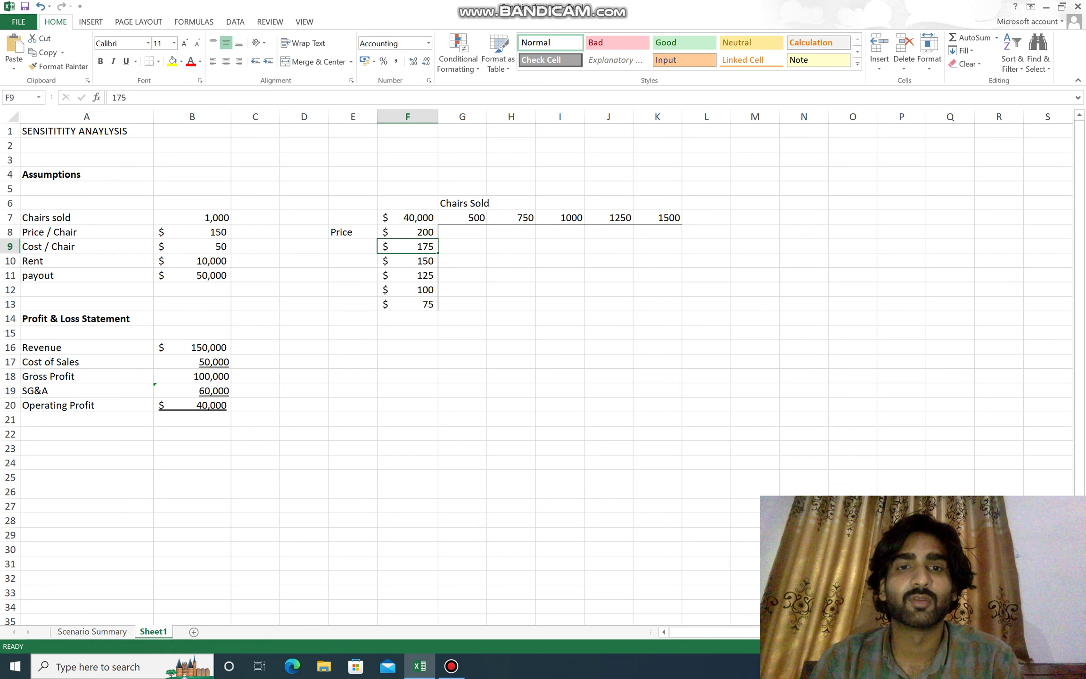
pyautogui.click(408, 232)
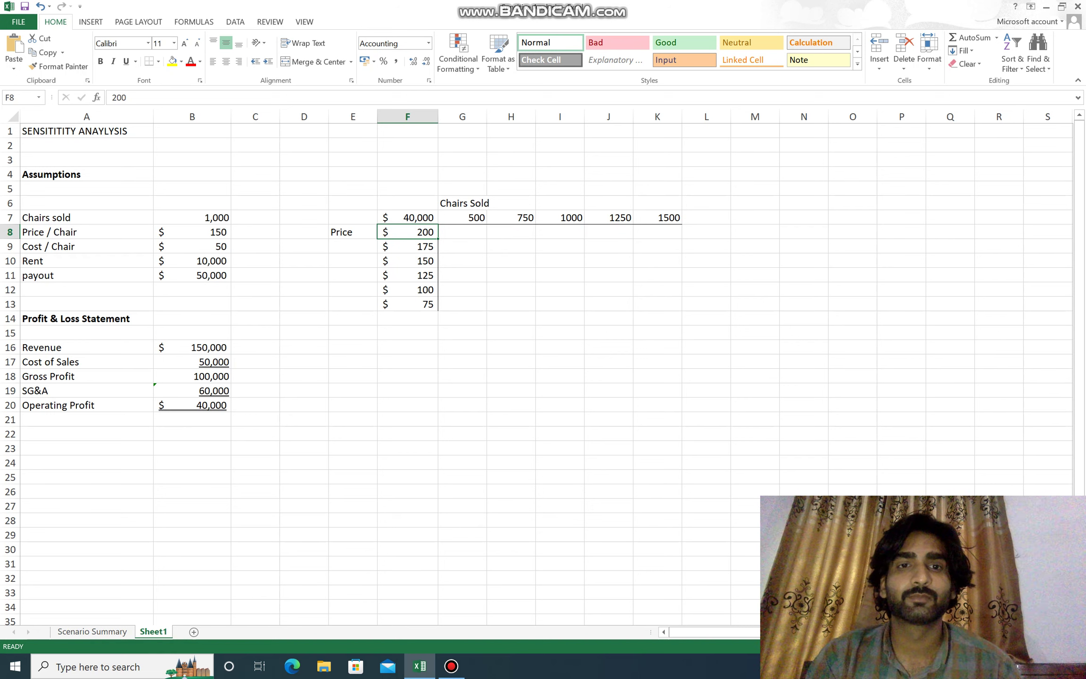
# - Inspect the formula in the sensitivity grid's corner cell F7 and trace the cell it references
pyautogui.click(408, 217)
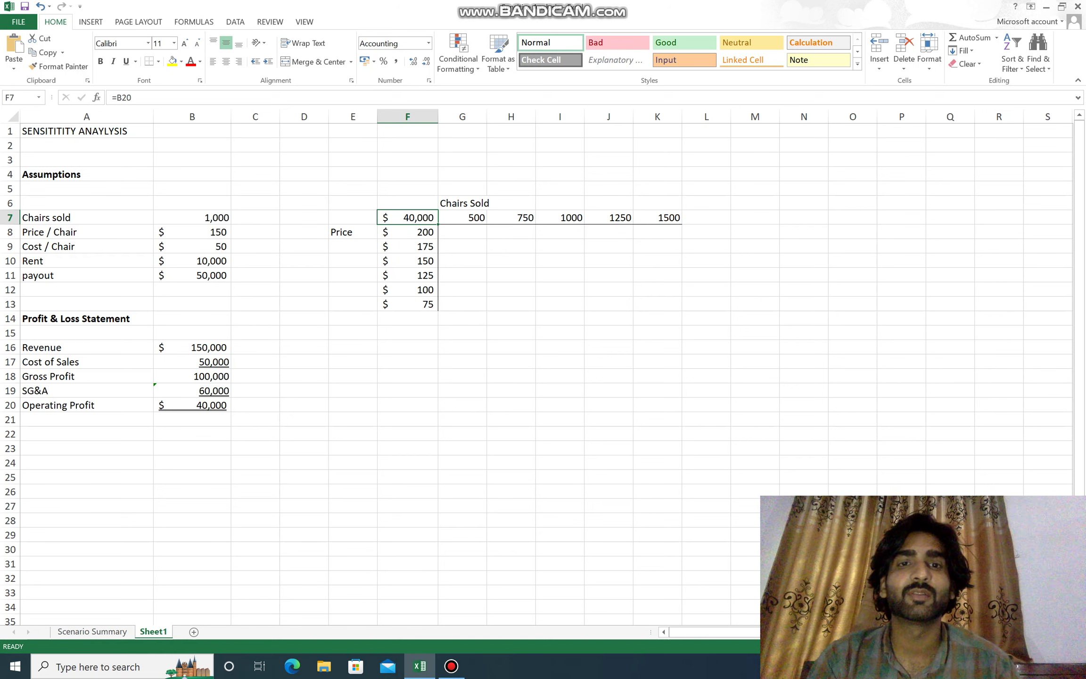
pyautogui.press('F2')
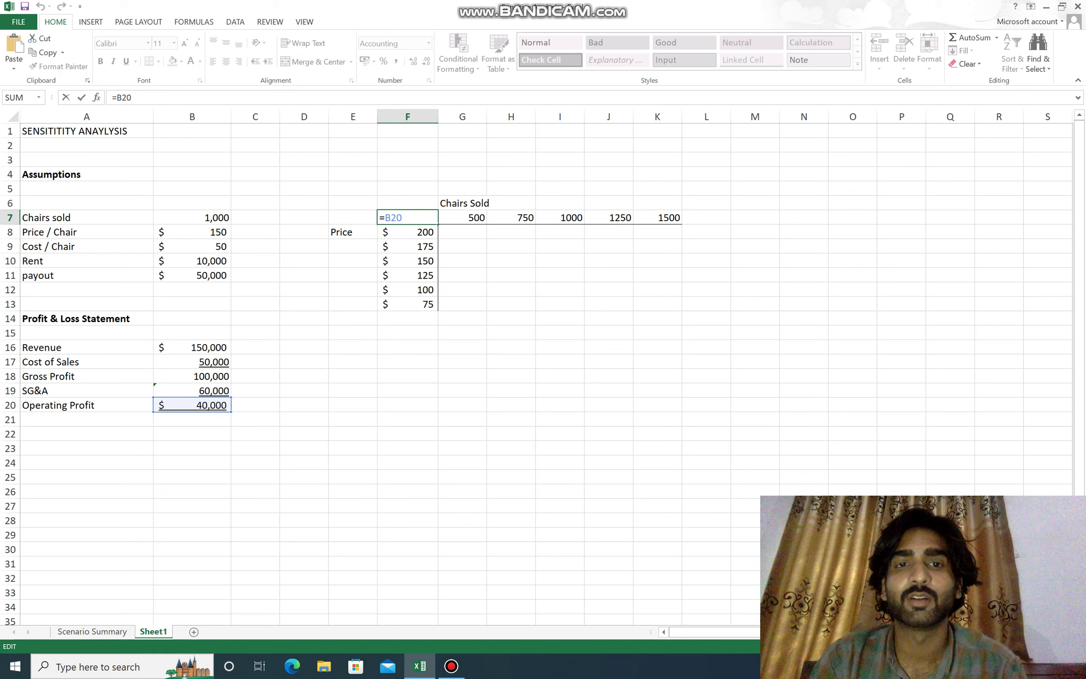
pyautogui.press('Return')
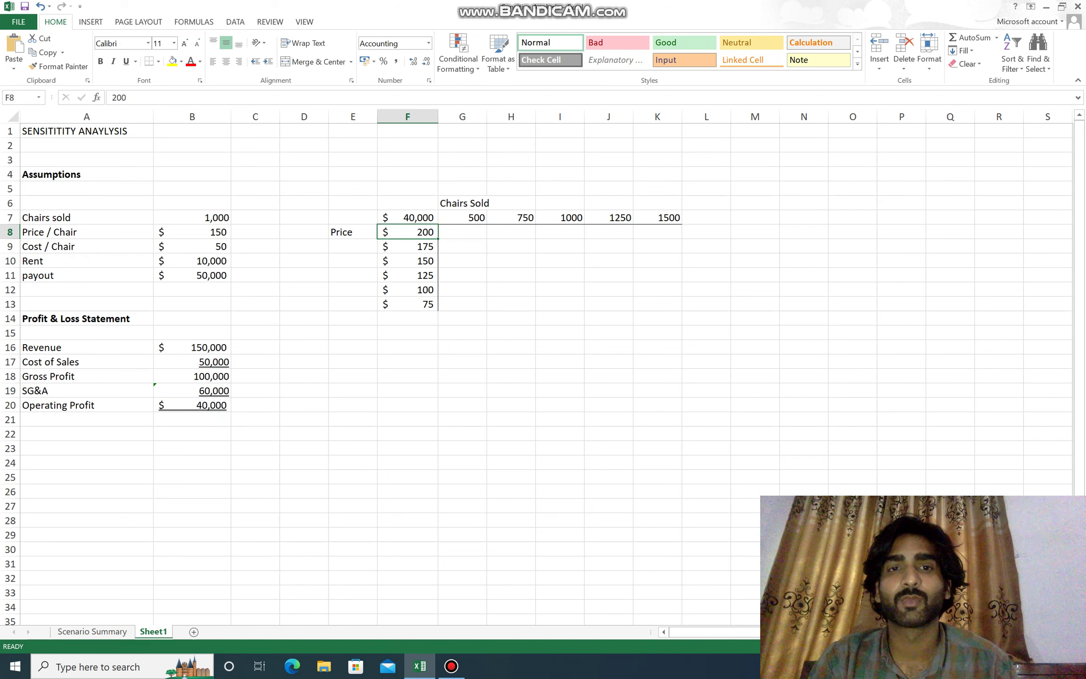
pyautogui.moveTo(353, 217); pyautogui.dragTo(384, 222)
pyautogui.click(408, 203)
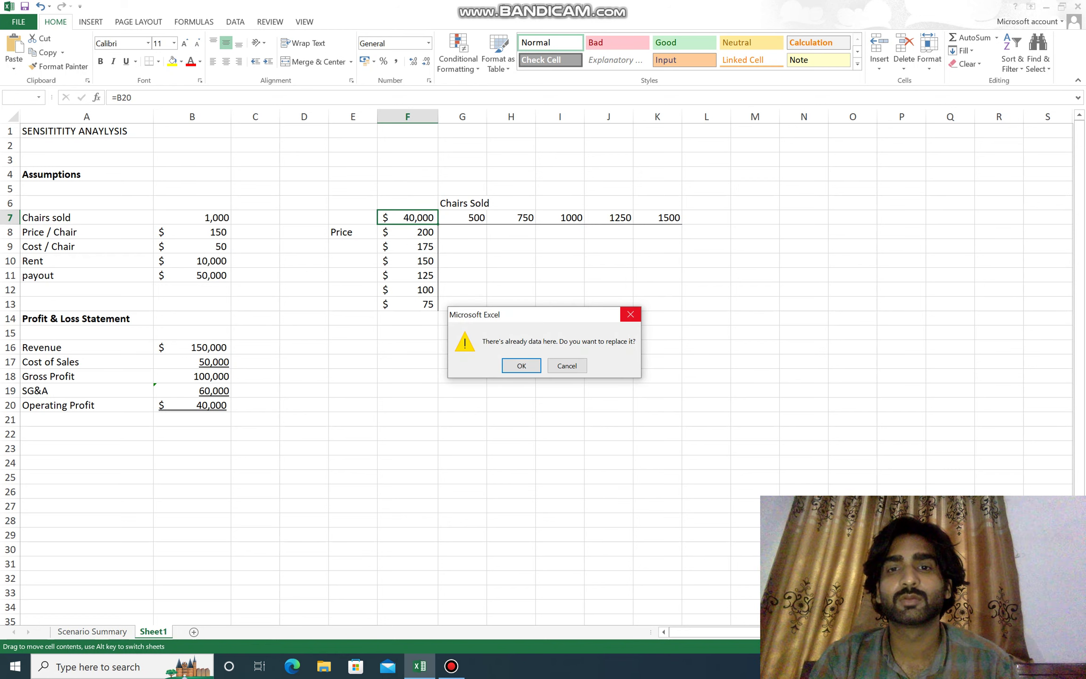
pyautogui.click(567, 366)
# - Fill the sensitivity grid F7:K13 with a What-If data table, using B7 as the row input cell and B8 as the column input cell
pyautogui.moveTo(407, 217); pyautogui.dragTo(660, 304)
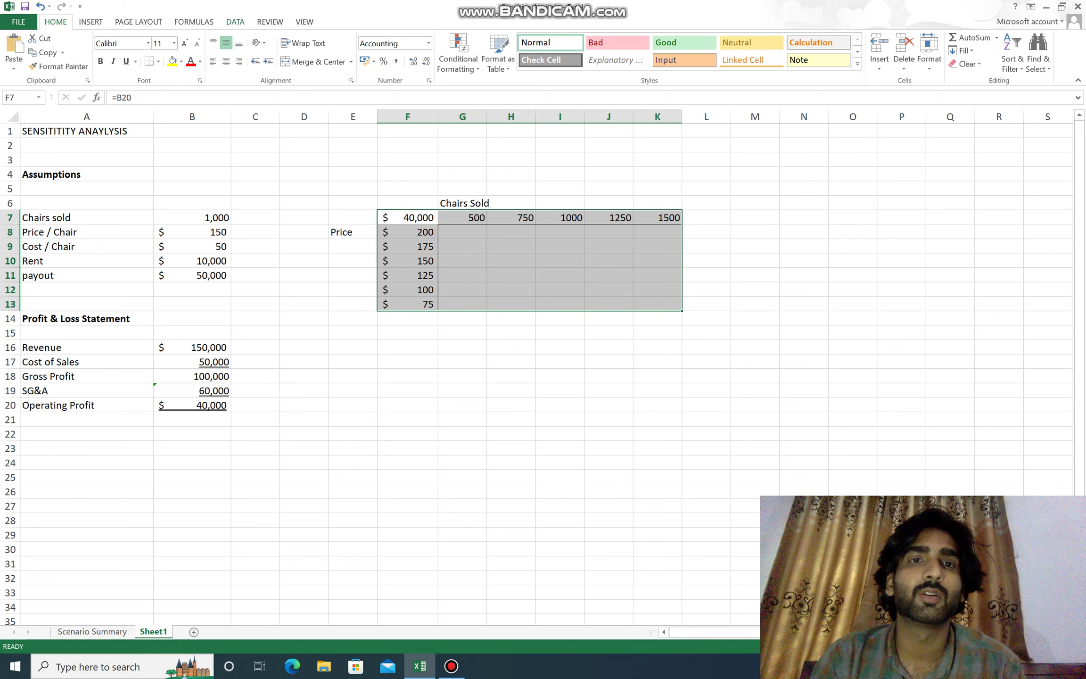
pyautogui.click(235, 22)
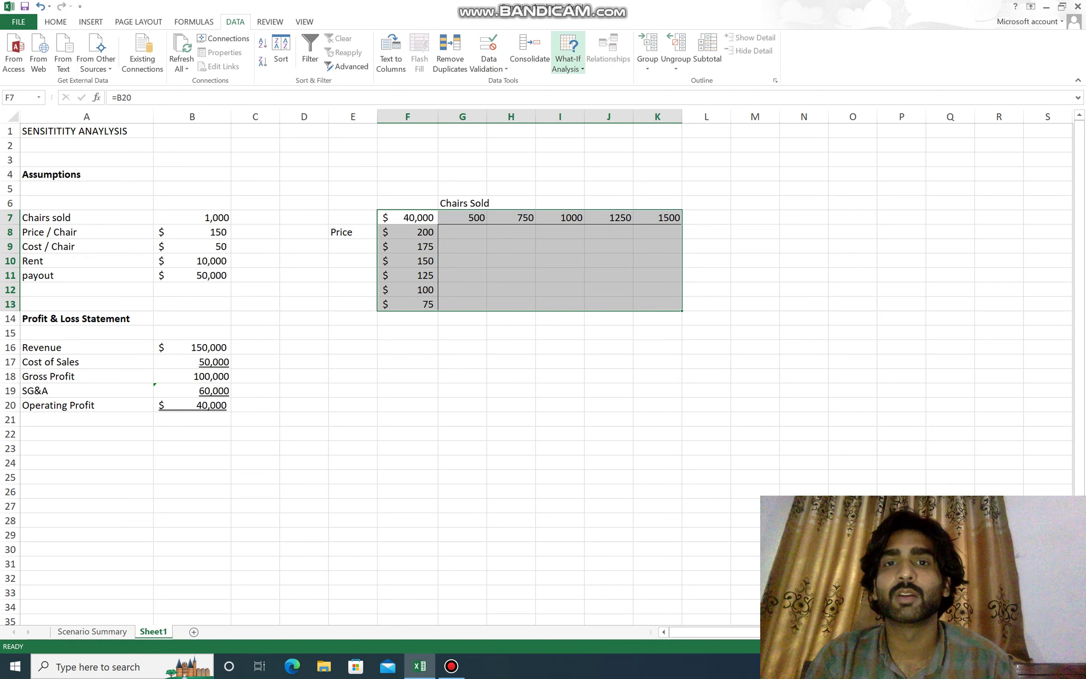
pyautogui.click(568, 59)
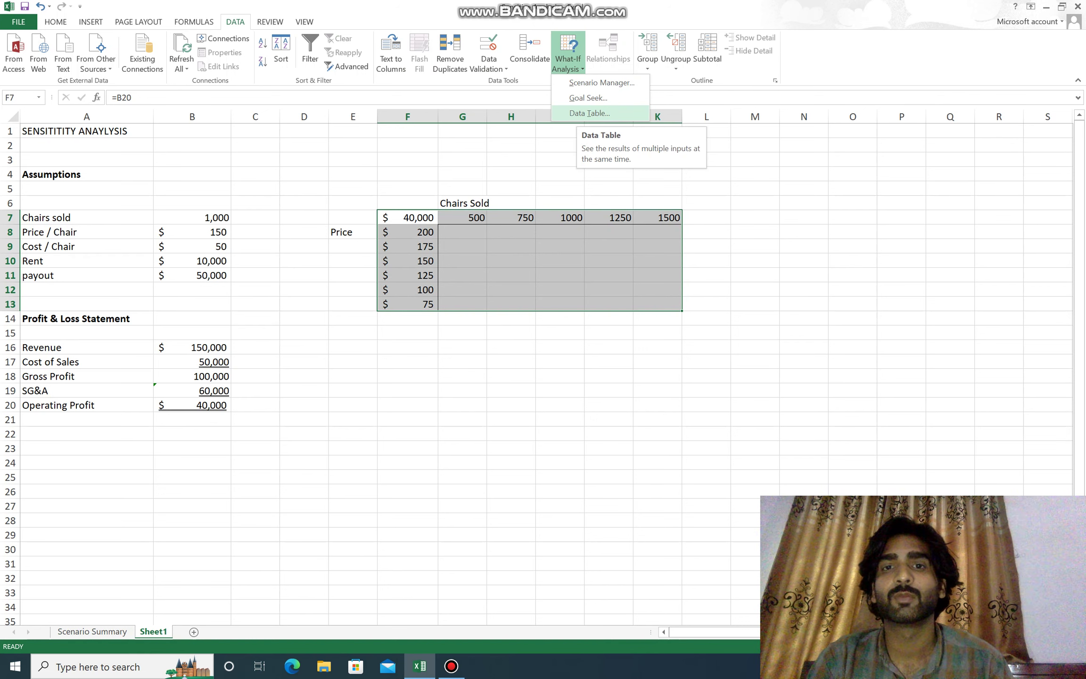
pyautogui.click(589, 113)
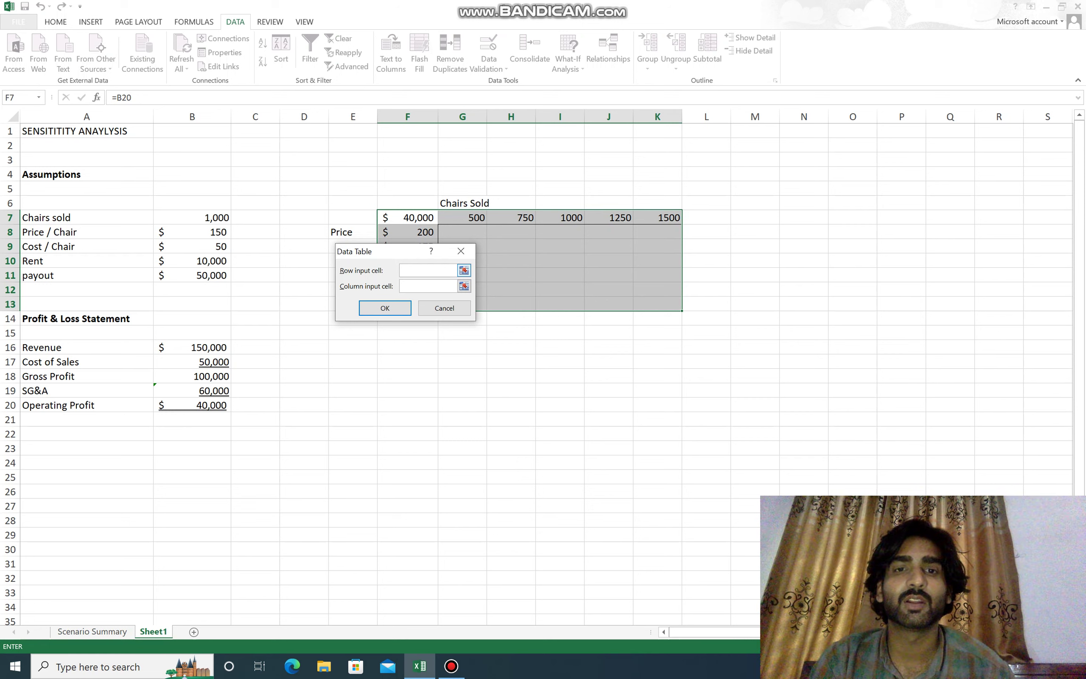
pyautogui.click(464, 270)
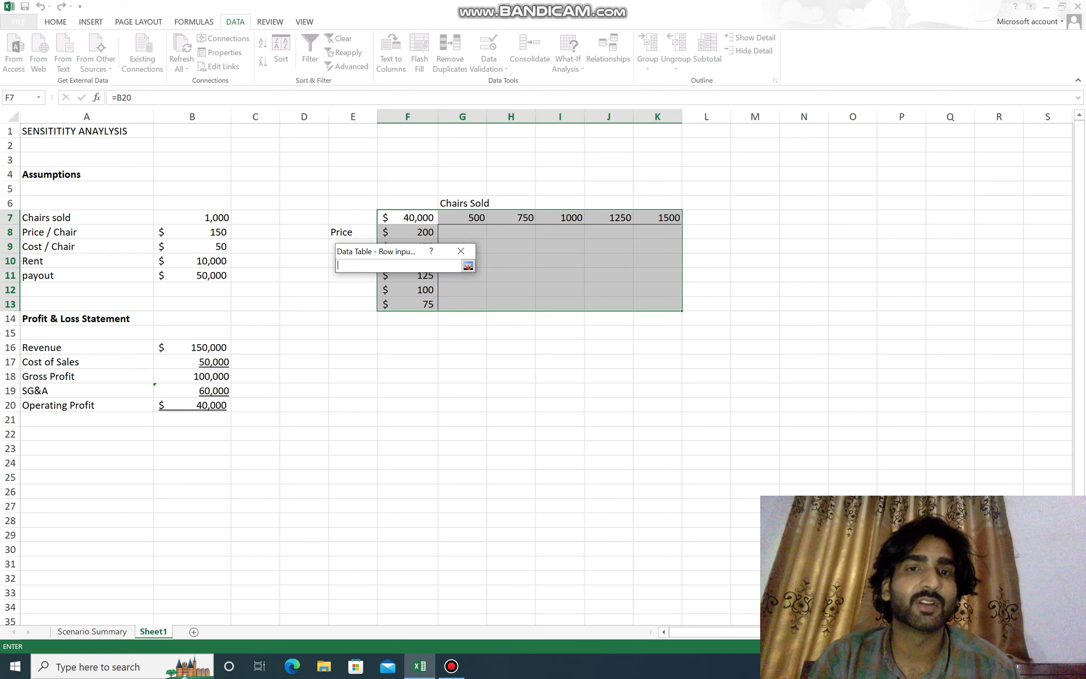
pyautogui.click(192, 217)
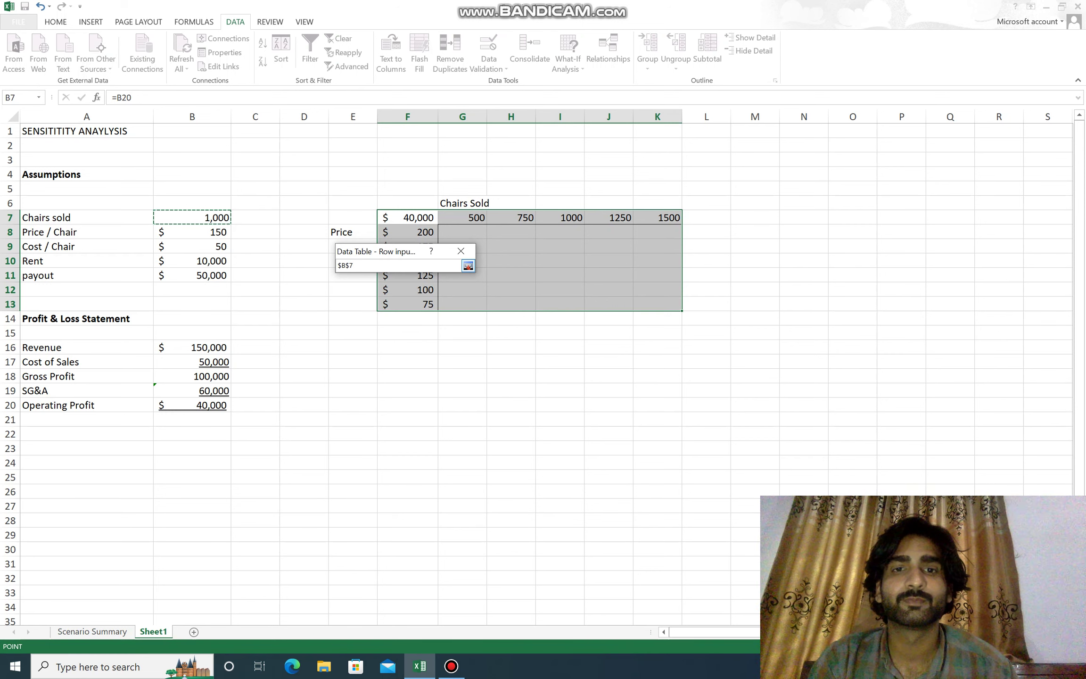
pyautogui.press('Return')
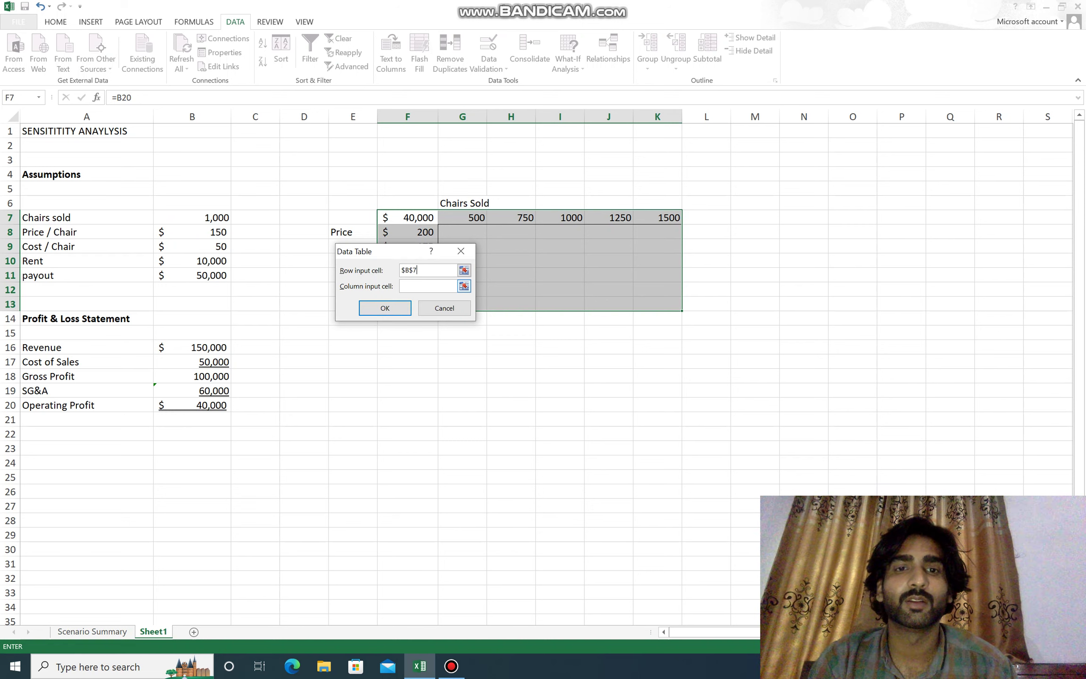
pyautogui.click(464, 286)
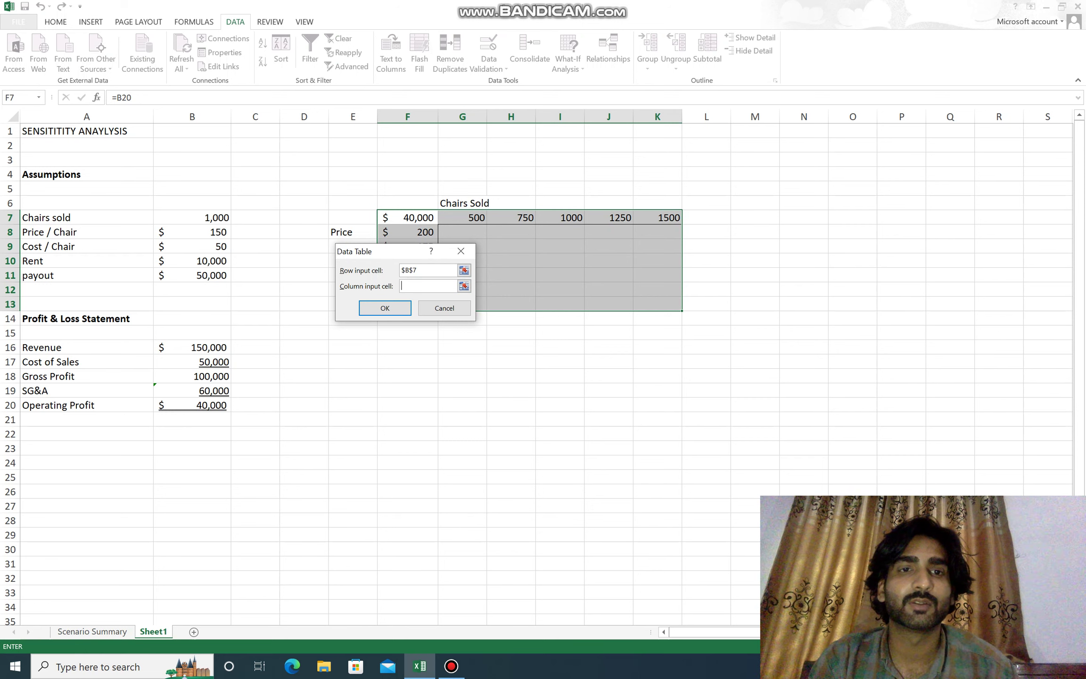
pyautogui.click(192, 232)
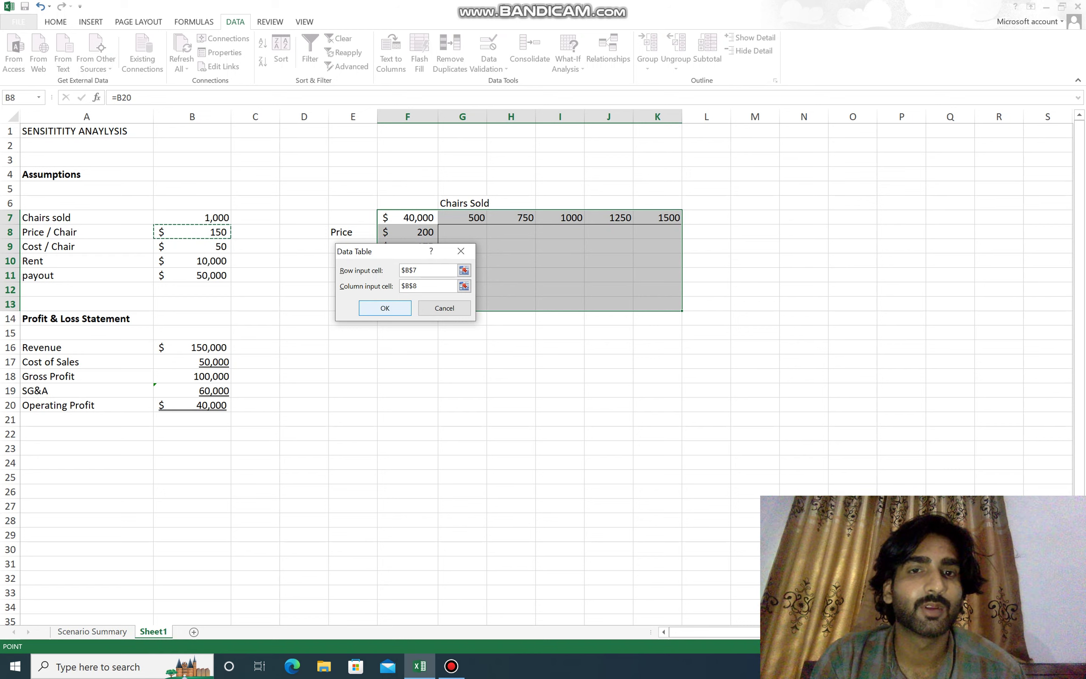
pyautogui.press('Return')
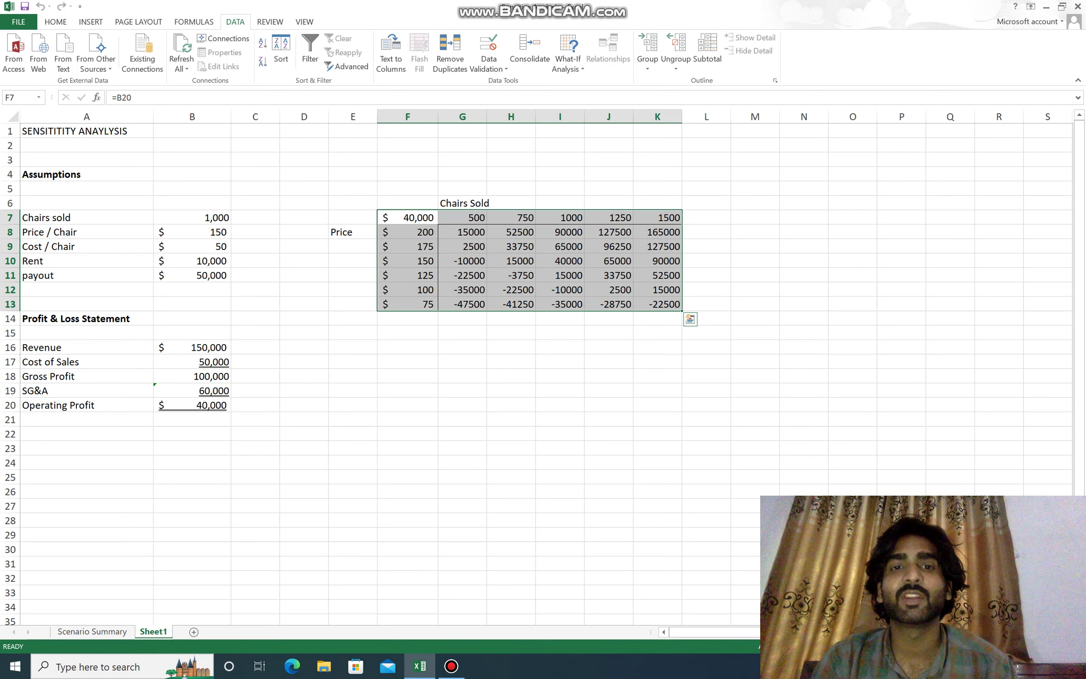
pyautogui.click(559, 332)
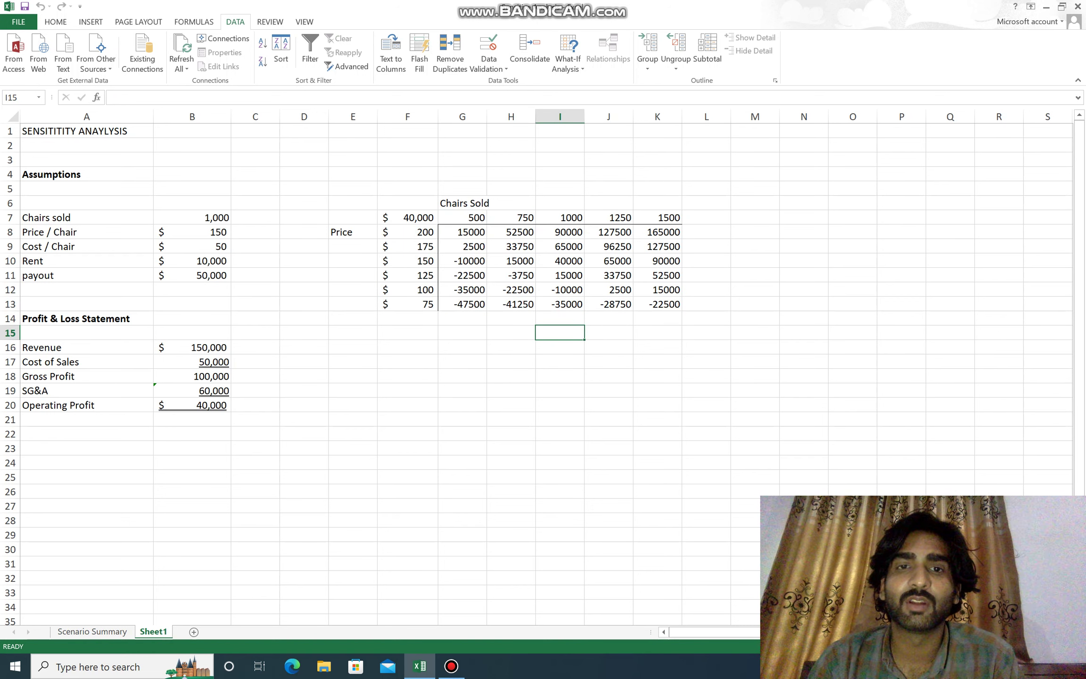
# - Examine the data table's profit results for the $75 and $100 prices across all chair quantities, comparing them with Operating Profit in B20
pyautogui.click(407, 304)
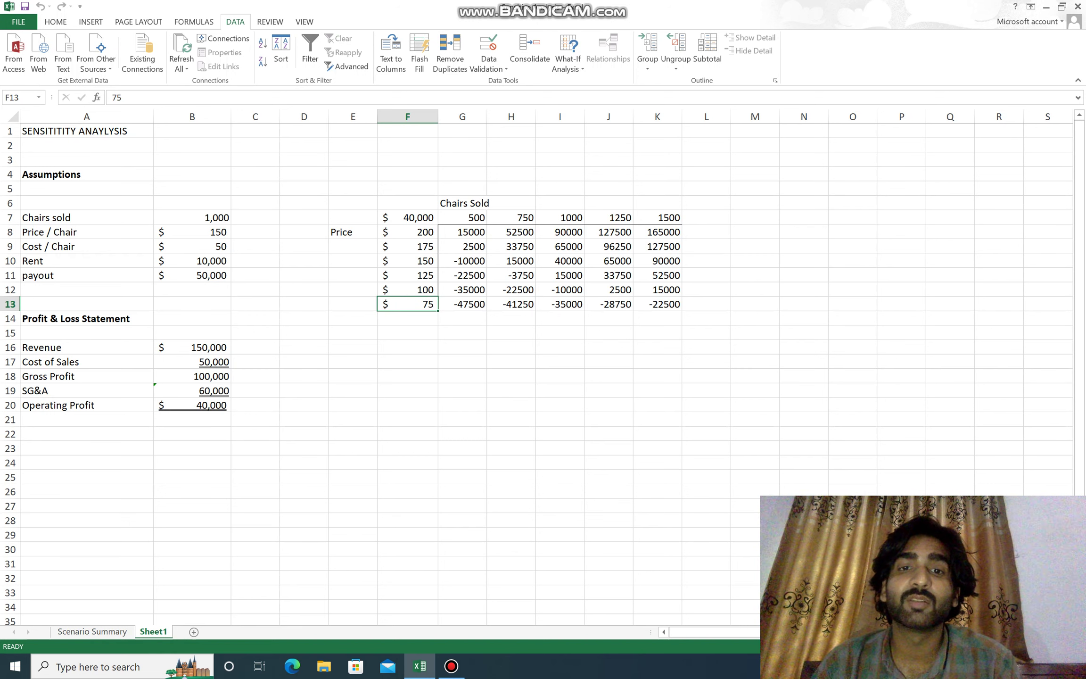
pyautogui.click(462, 304)
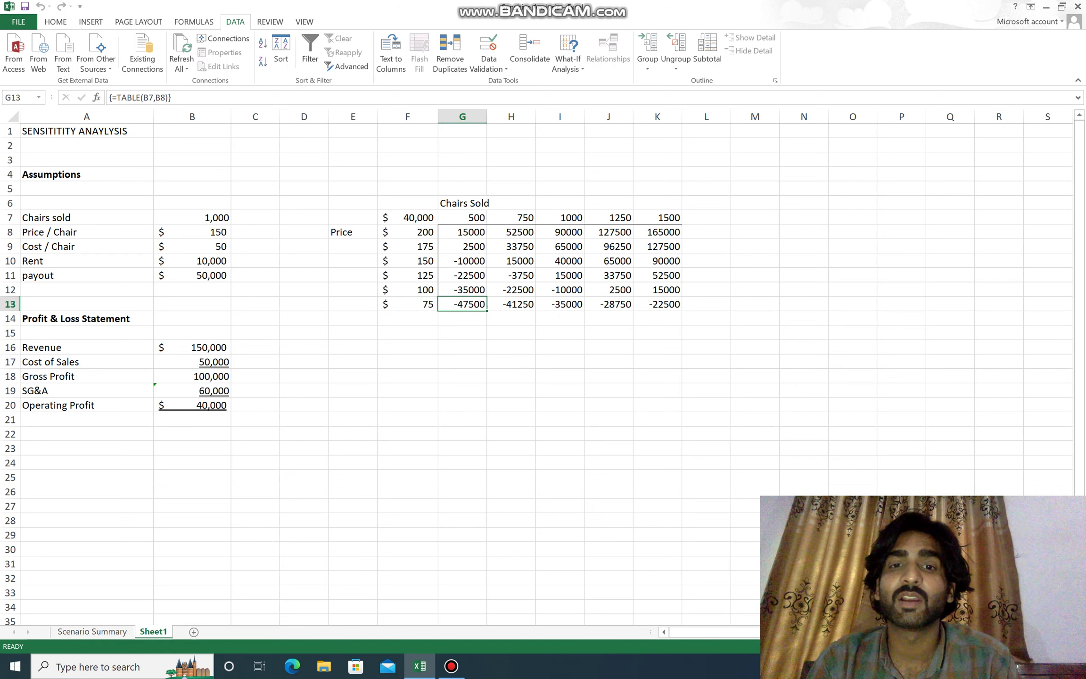
pyautogui.click(511, 304)
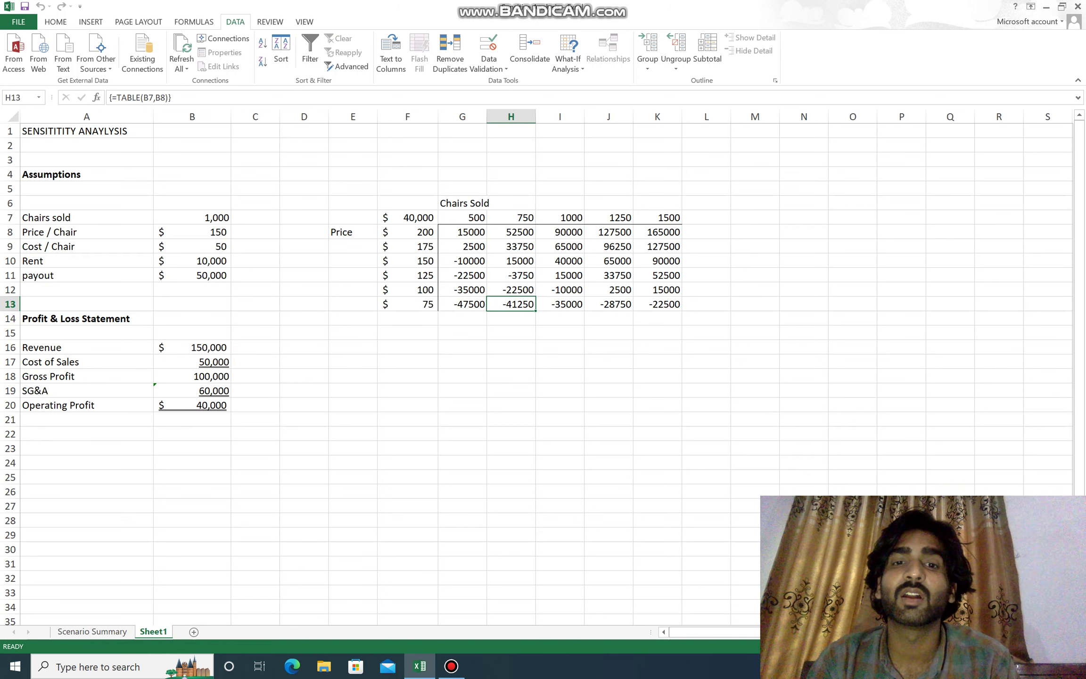
pyautogui.click(559, 305)
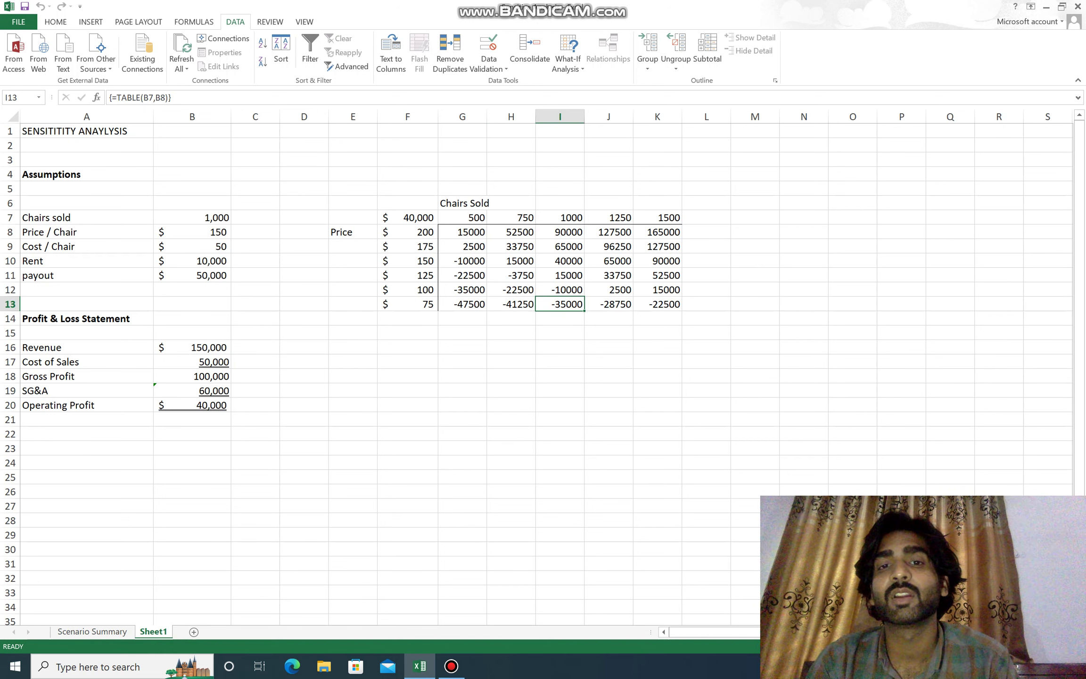
pyautogui.click(609, 304)
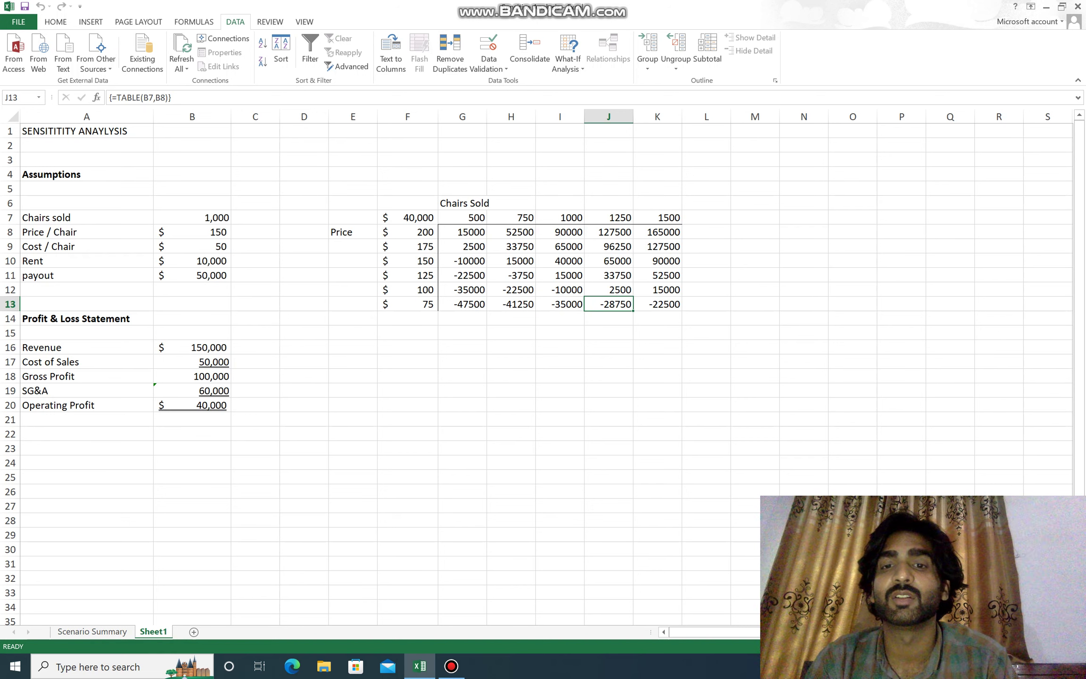
pyautogui.click(656, 305)
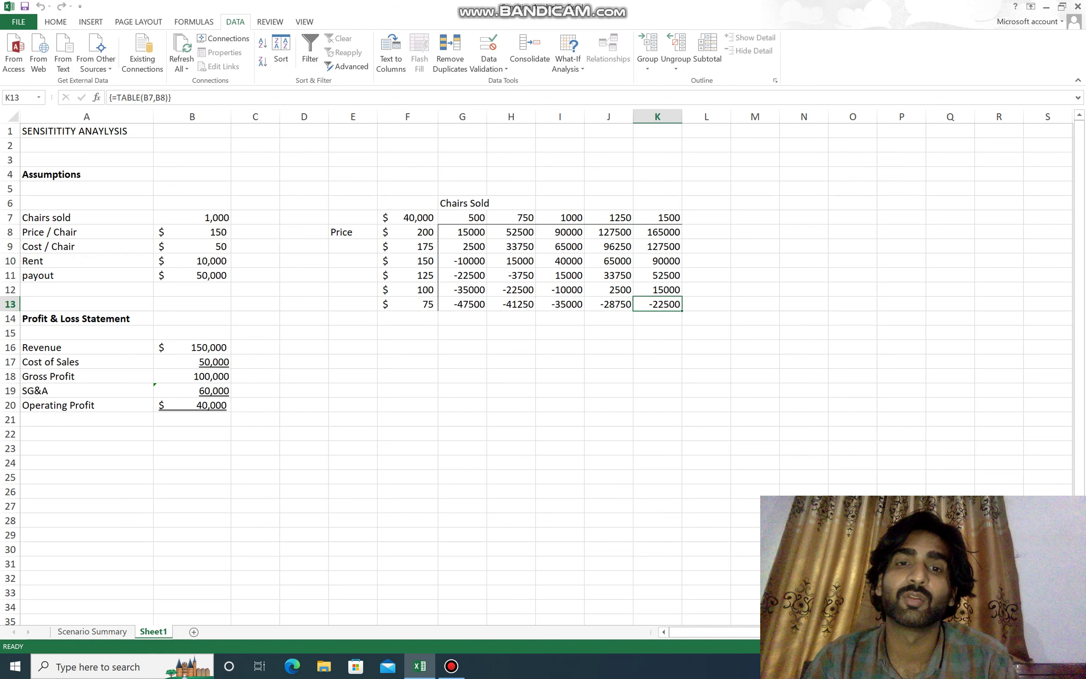
pyautogui.click(462, 290)
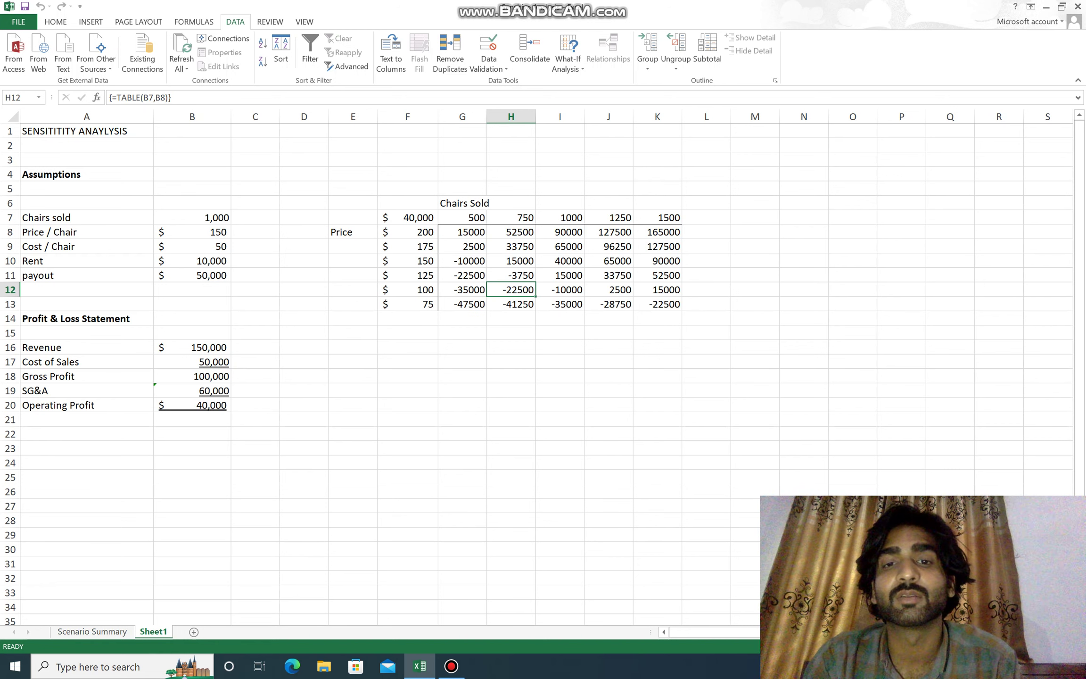
pyautogui.click(559, 289)
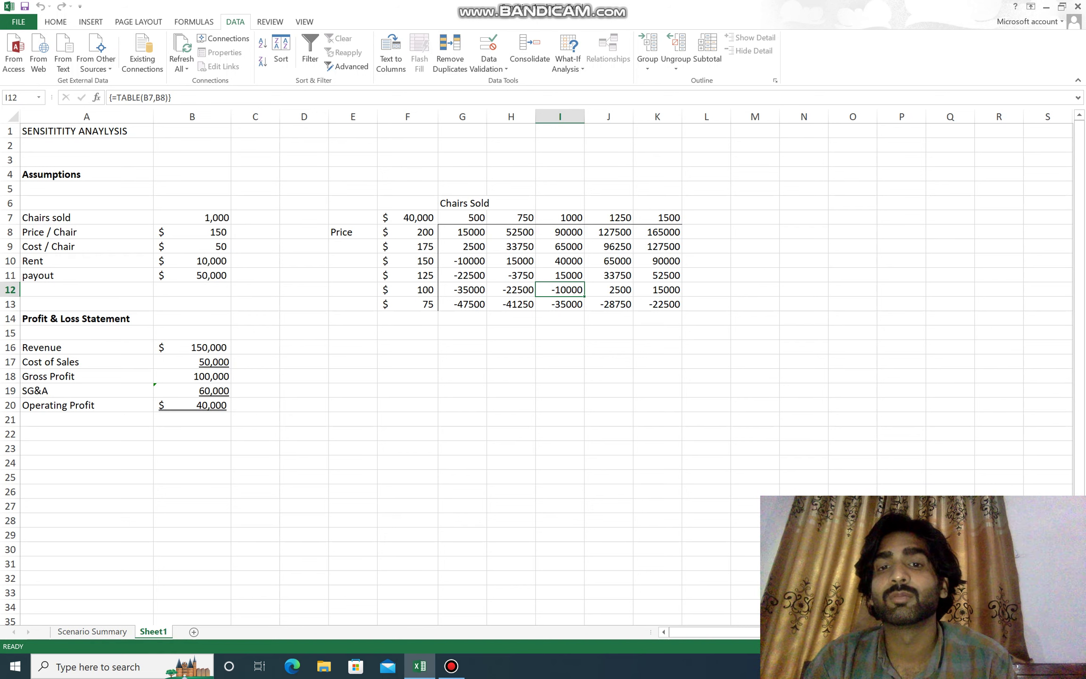
pyautogui.click(609, 289)
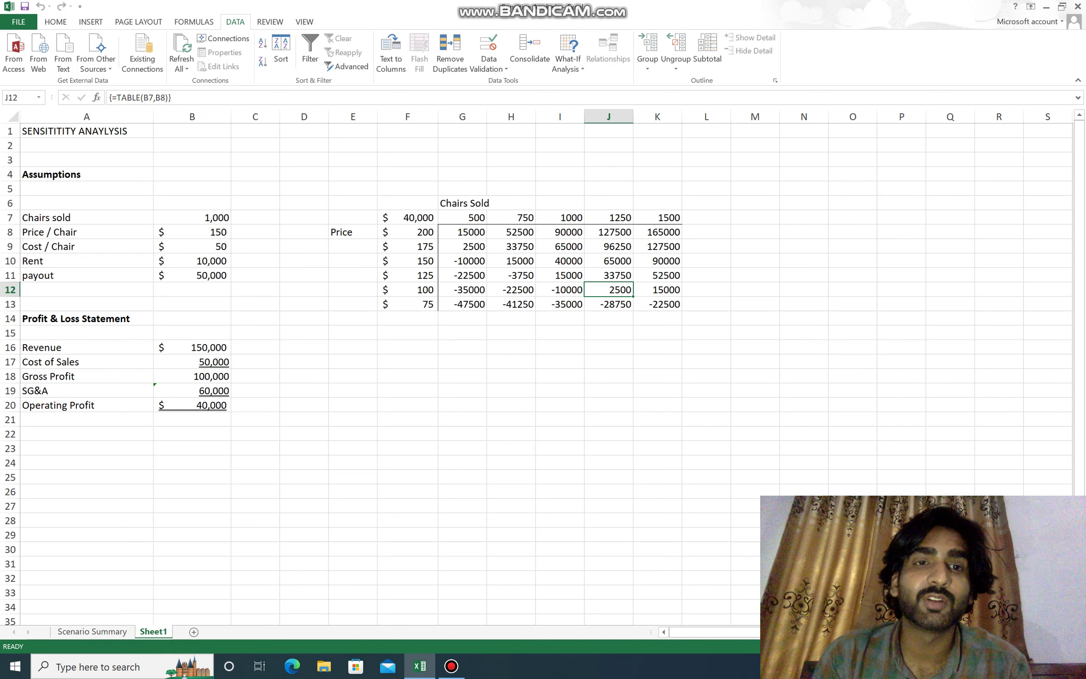
pyautogui.click(191, 405)
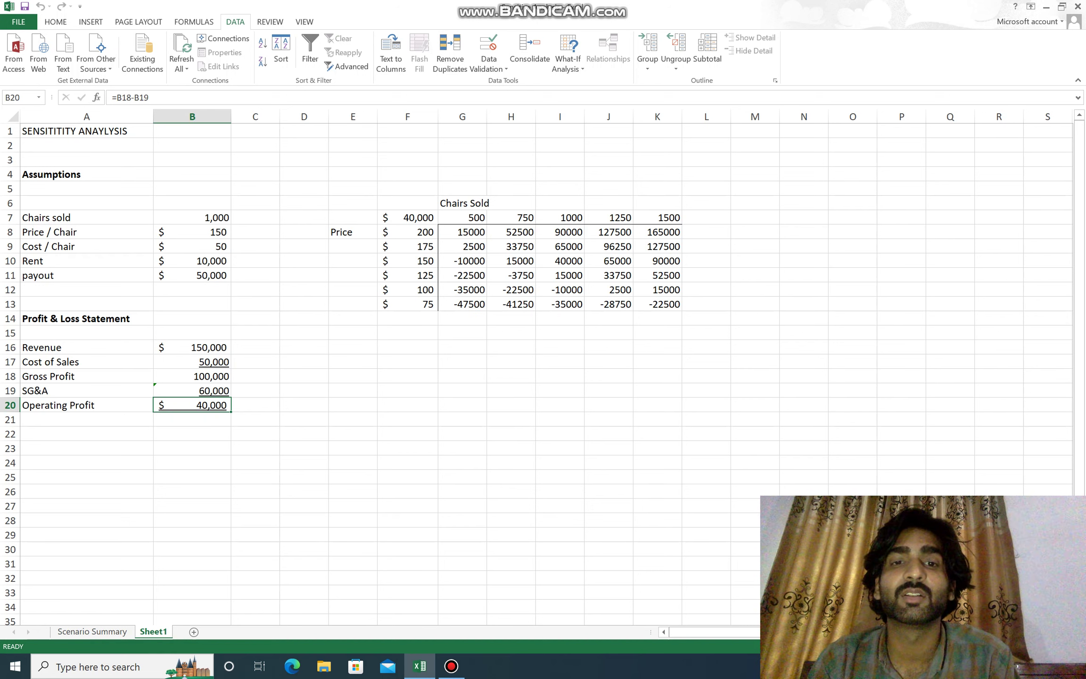
pyautogui.click(657, 289)
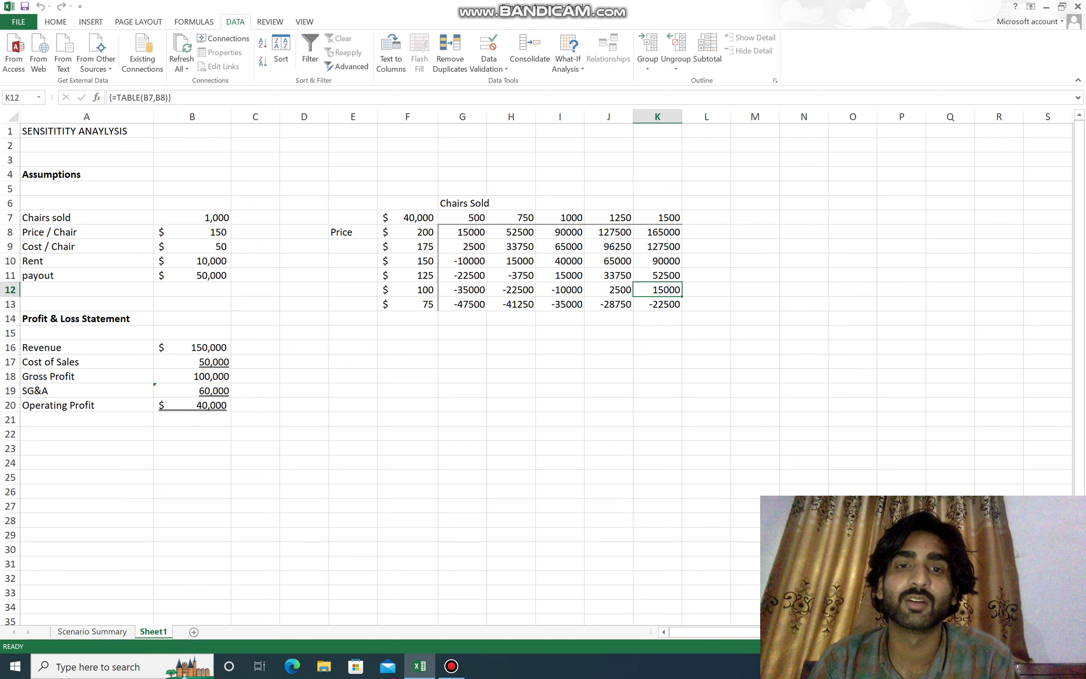
# - Examine the data table's profit results for the $125 and $150 prices across all chair quantities from 500 to 1500
pyautogui.click(462, 275)
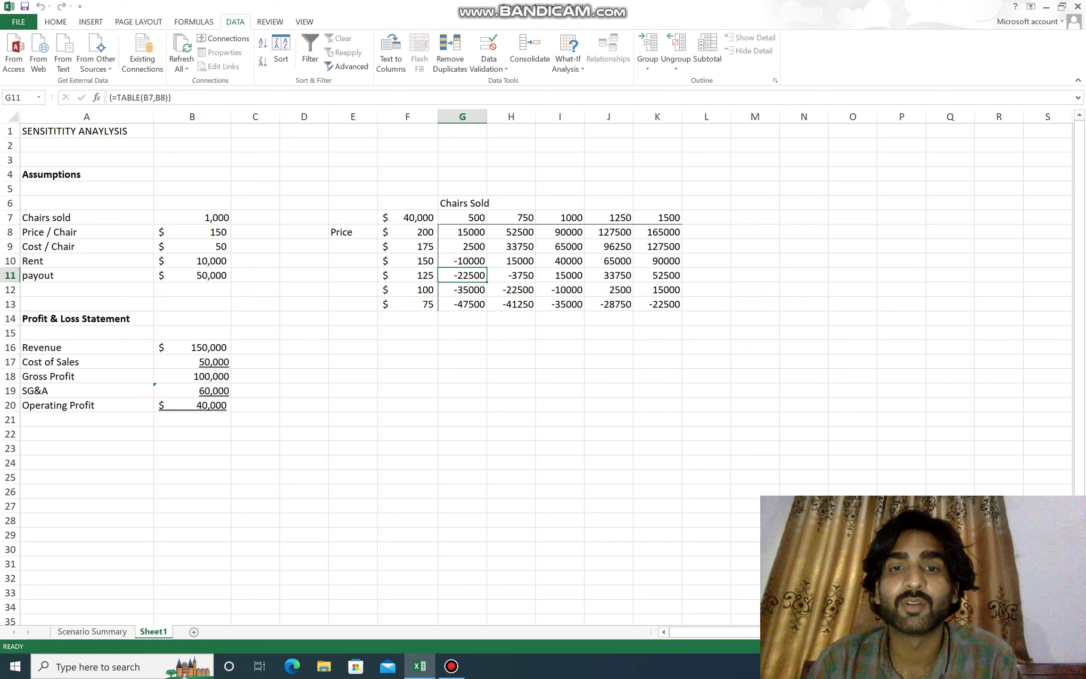
pyautogui.click(511, 275)
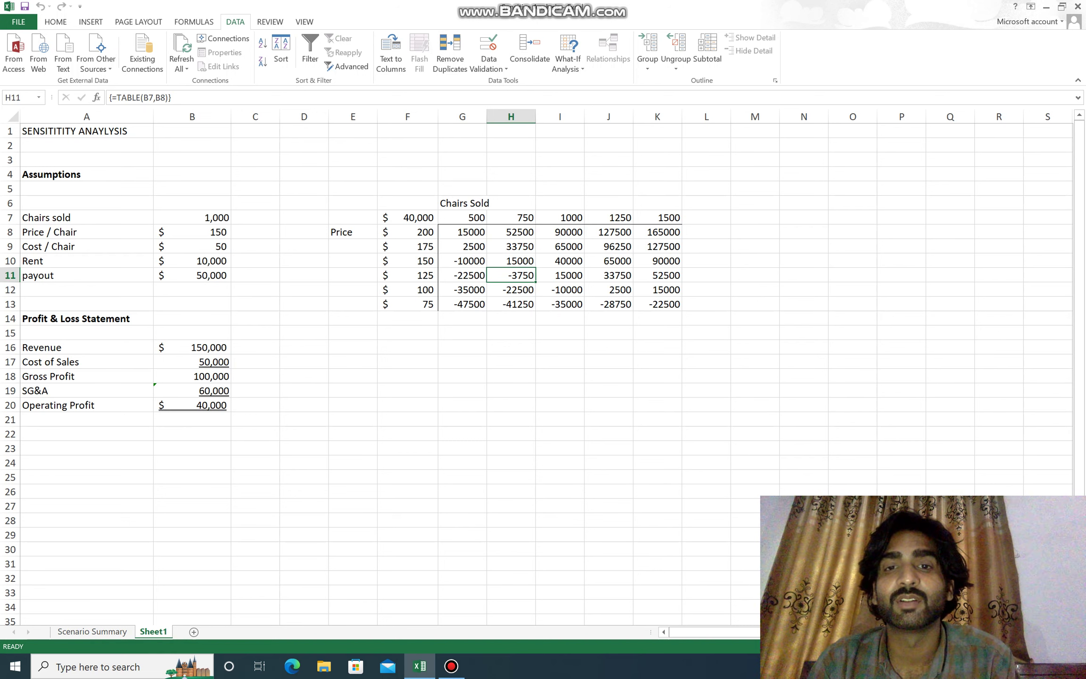
pyautogui.click(560, 275)
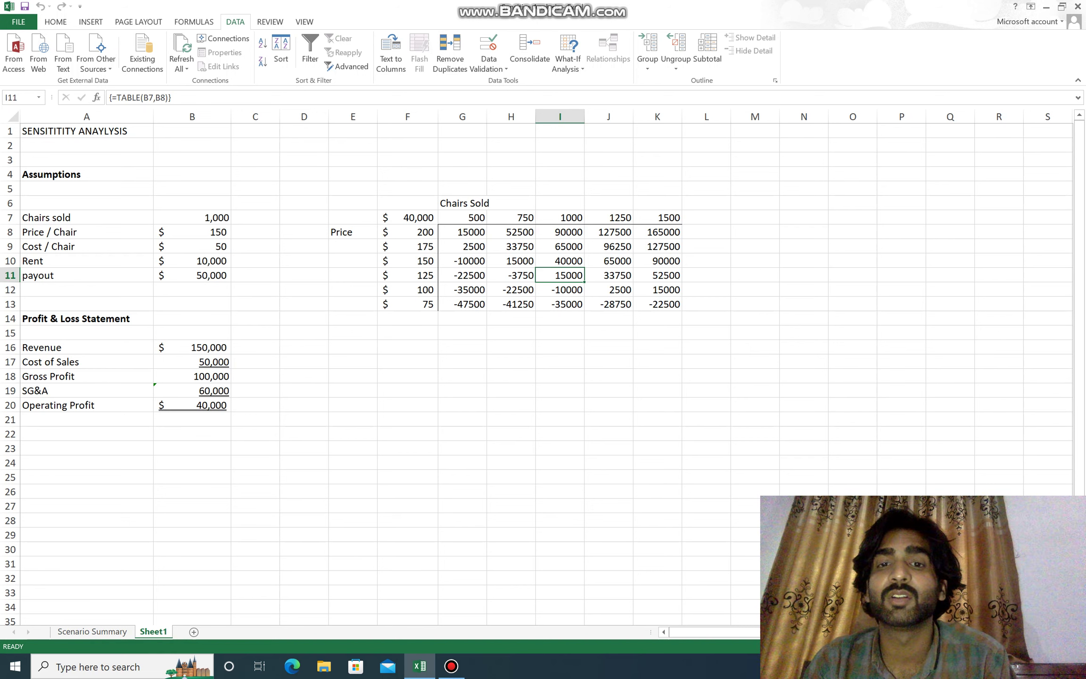
pyautogui.click(609, 275)
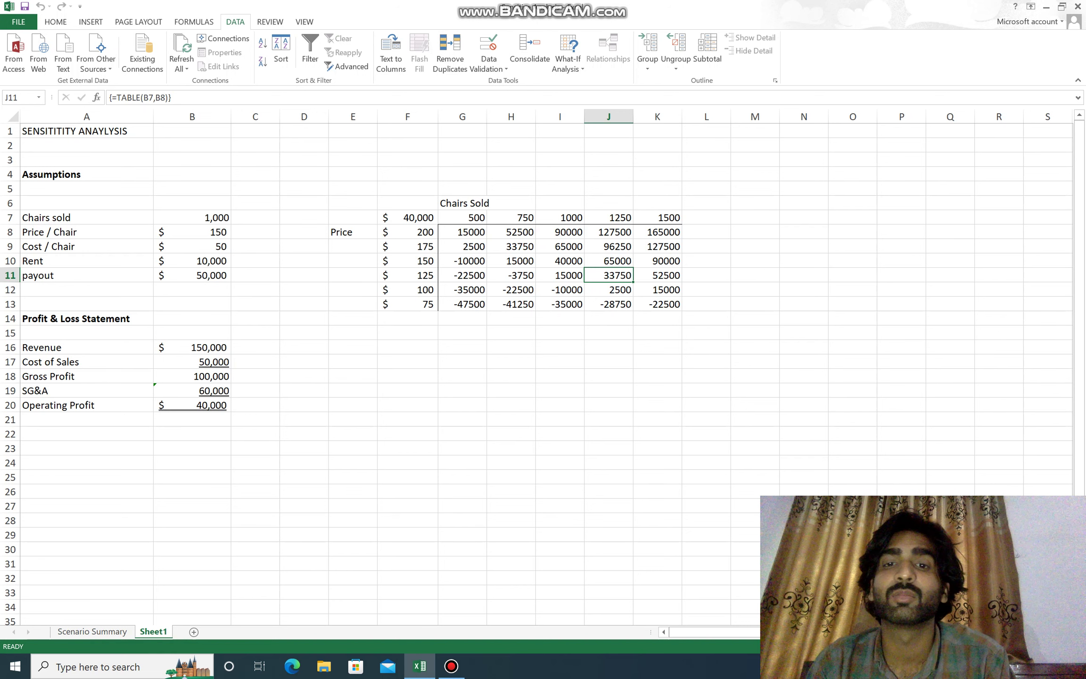
pyautogui.click(657, 275)
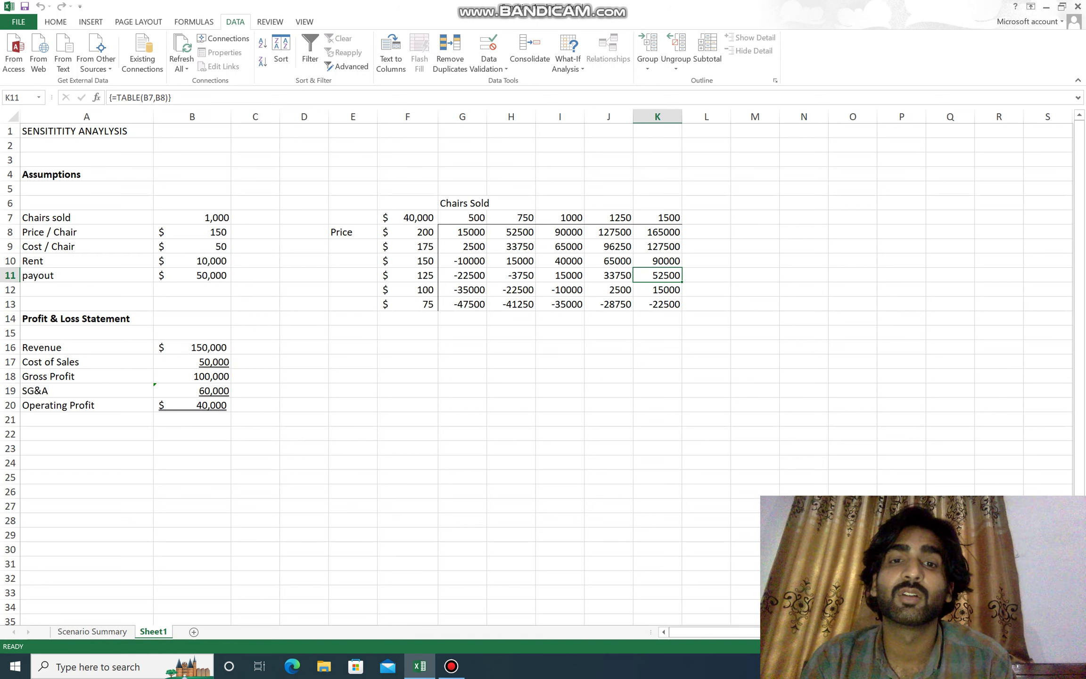
pyautogui.click(462, 261)
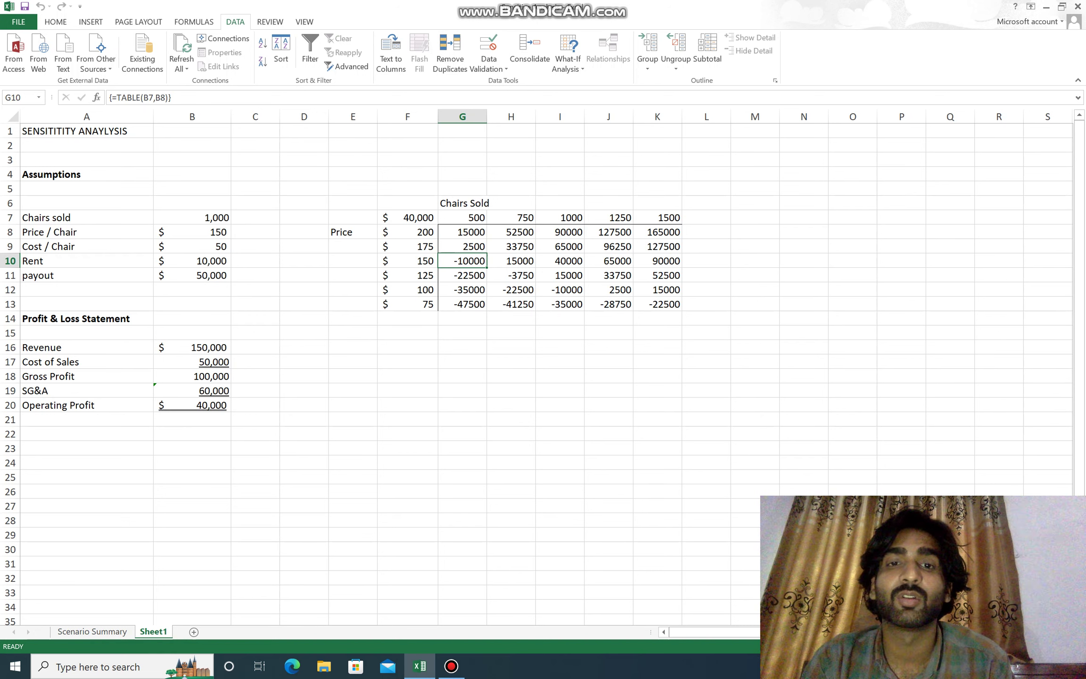
pyautogui.click(510, 261)
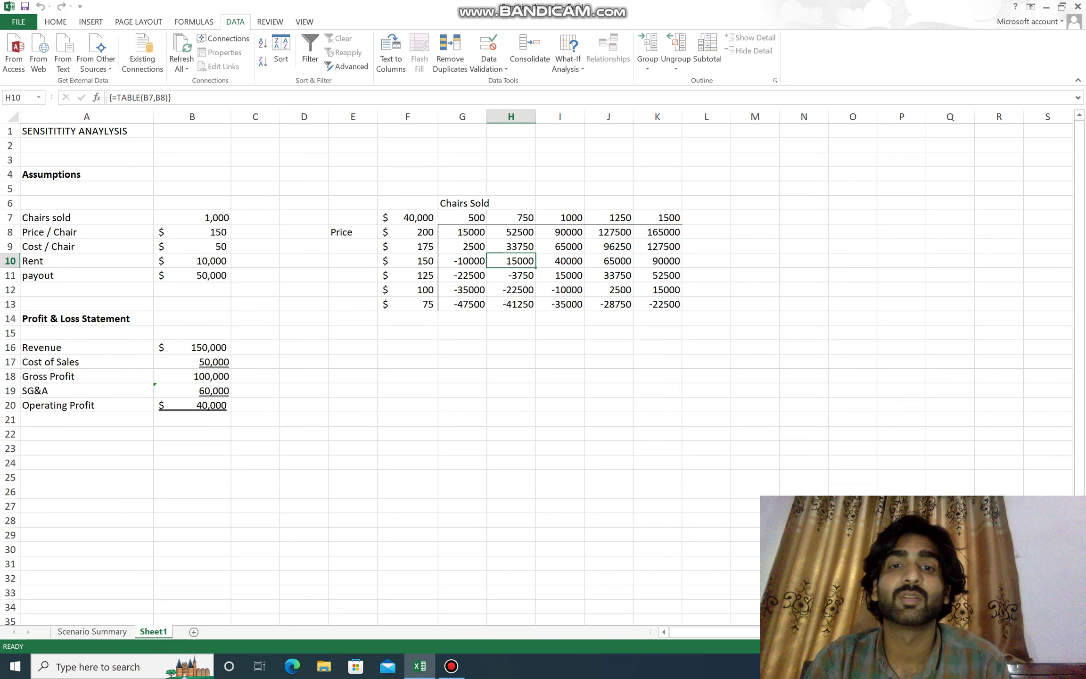
pyautogui.click(559, 260)
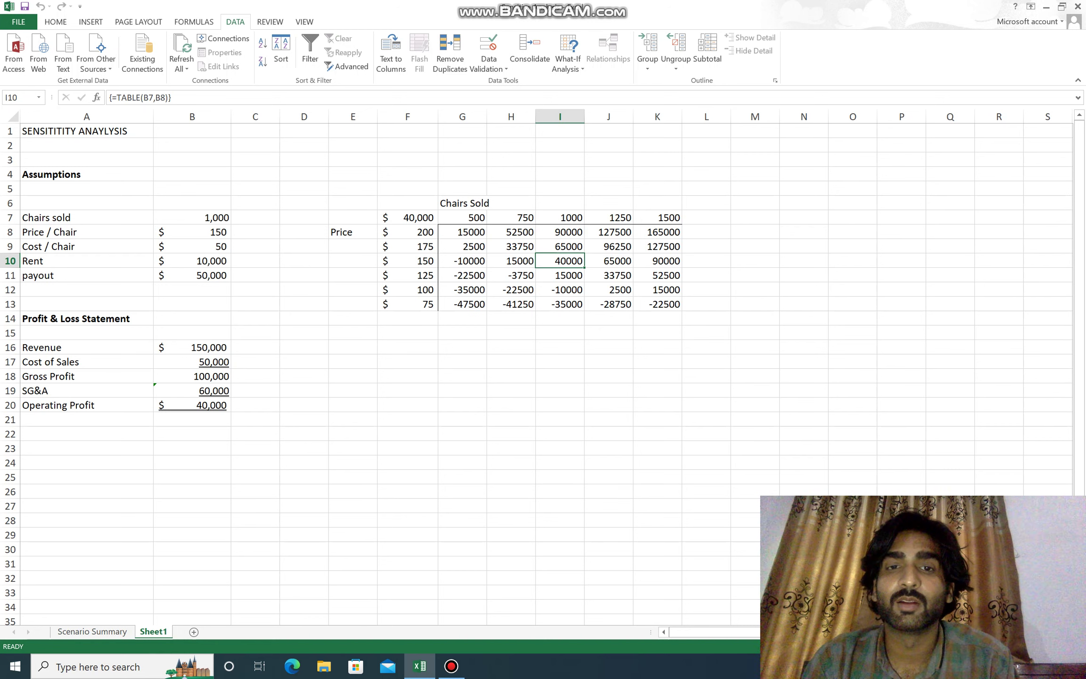
pyautogui.click(609, 261)
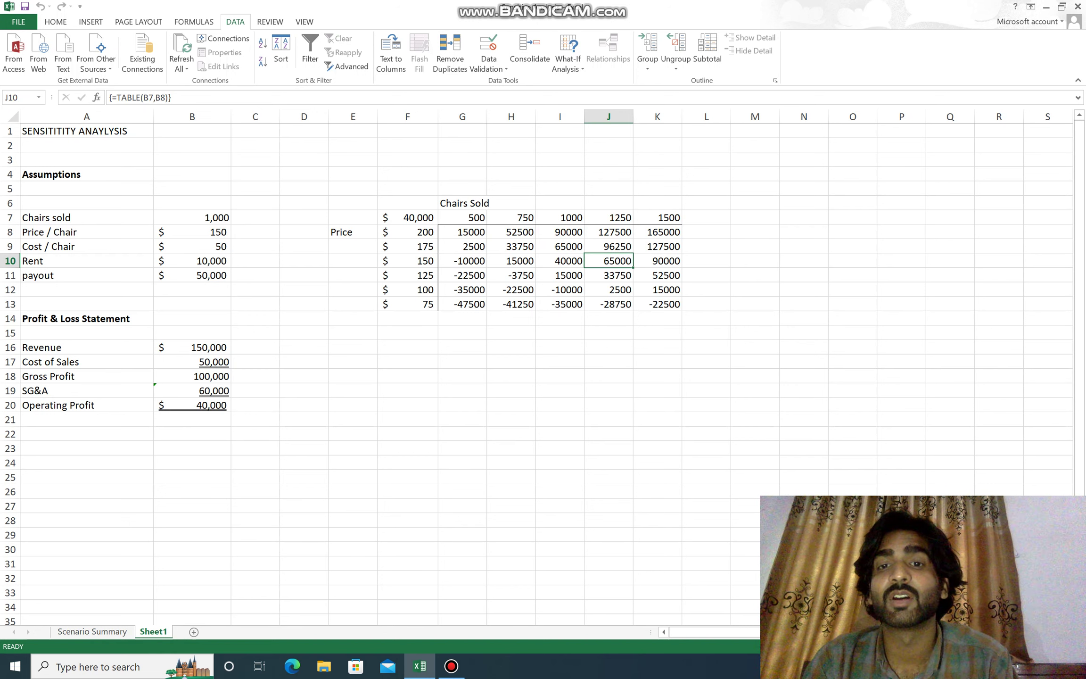
pyautogui.click(657, 261)
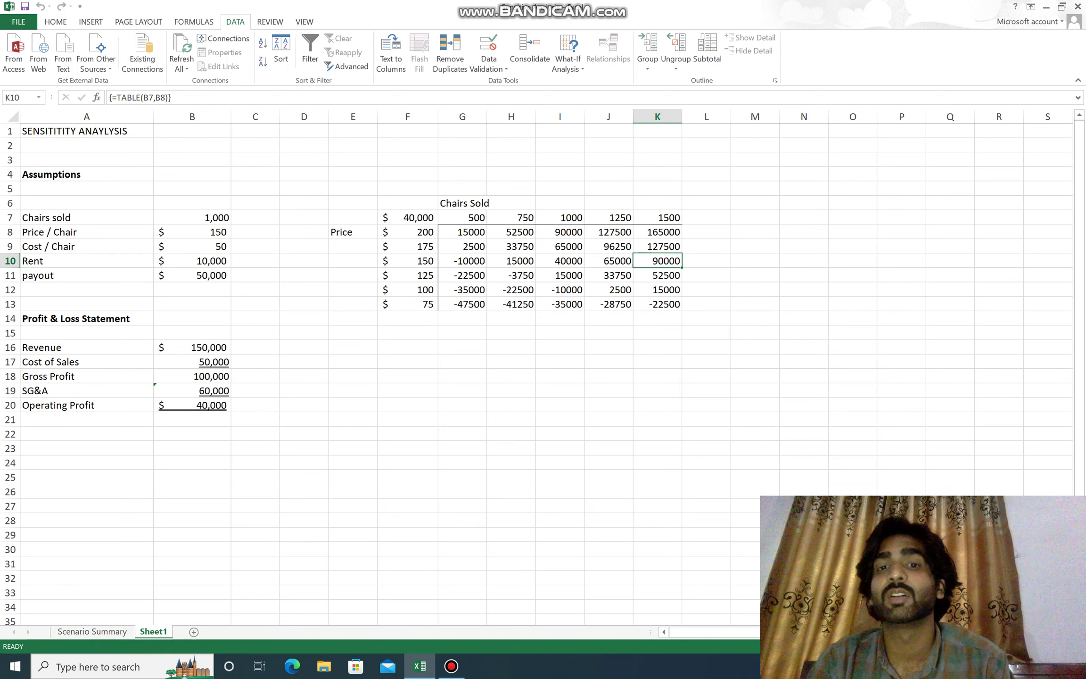